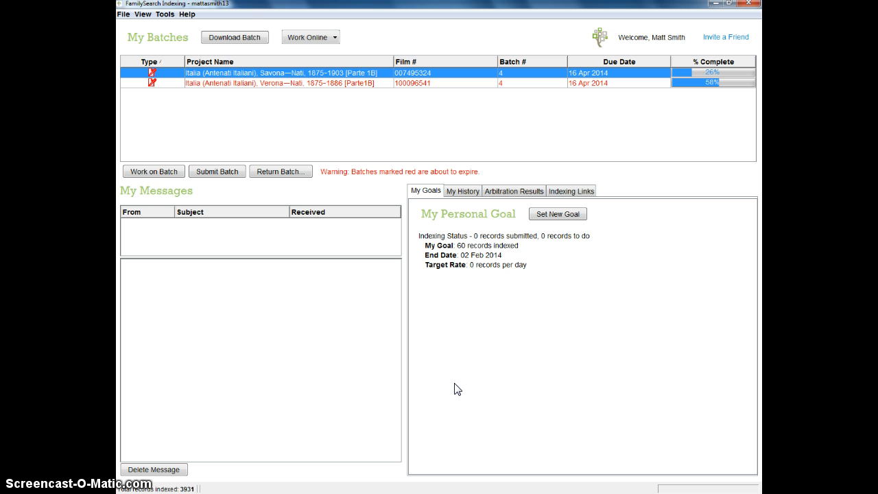
- Download a batch from the Italia (Antenati Italiani), Bergamo—Nati, 1875-1900 project, choosing it from the list of all projects
{"action": "left_click", "coordinate": [235, 37]}
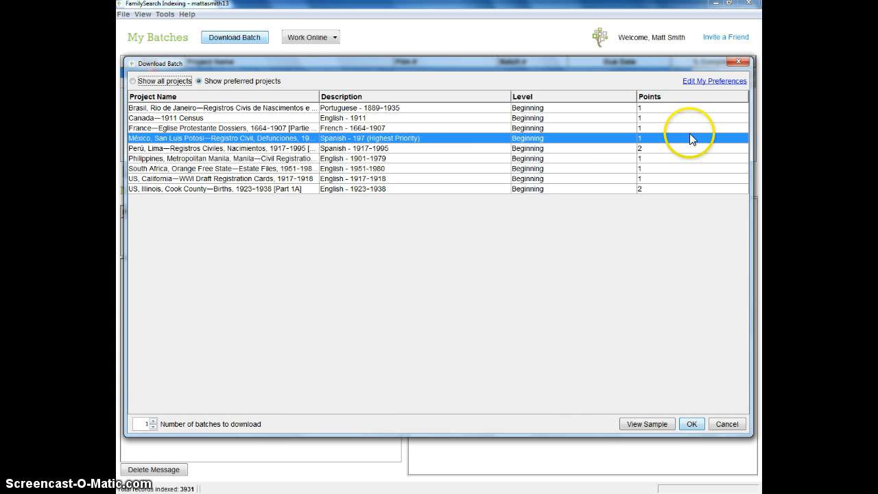
{"action": "left_click", "coordinate": [133, 81]}
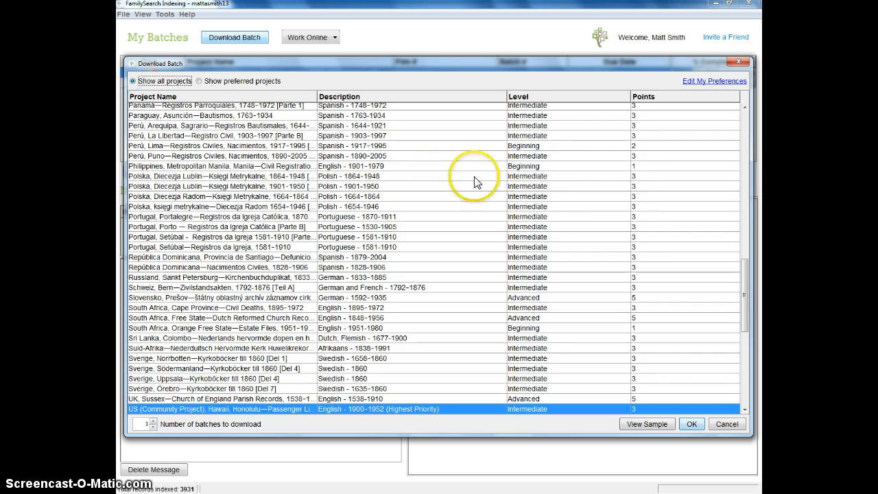
{"action": "left_click_drag", "start_coordinate": [746, 308], "coordinate": [743, 218]}
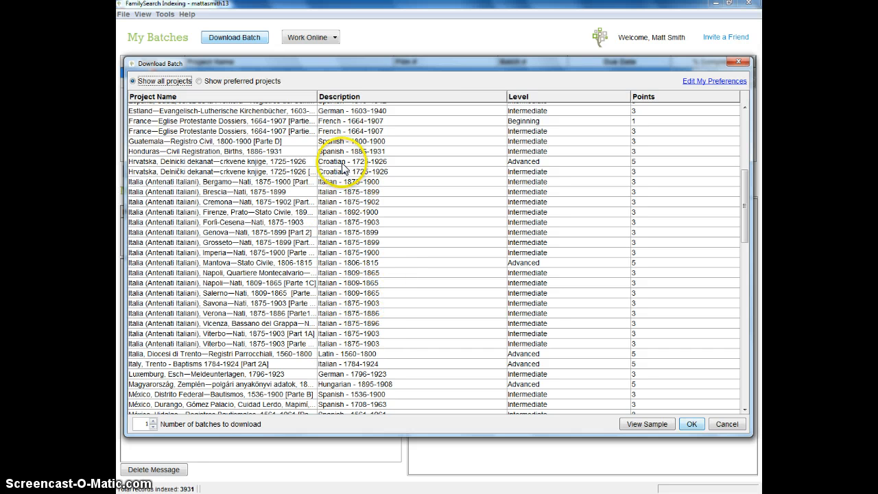
{"action": "left_click", "coordinate": [351, 184]}
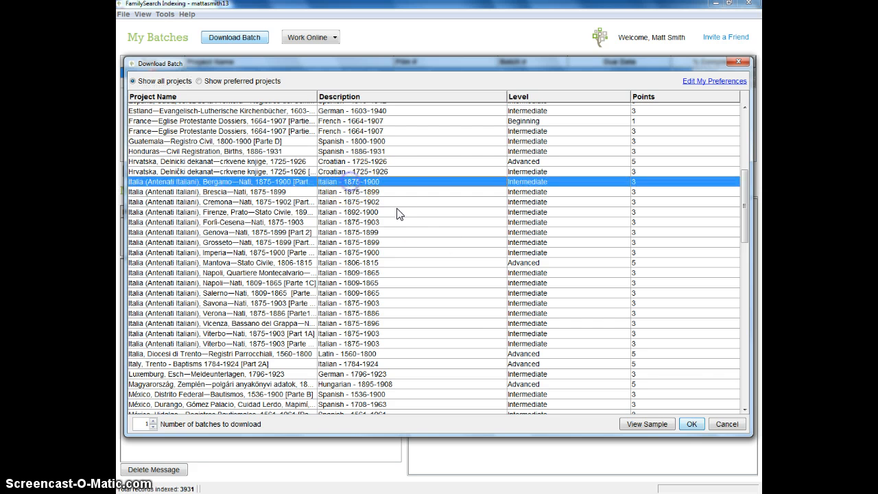
{"action": "left_click", "coordinate": [684, 423]}
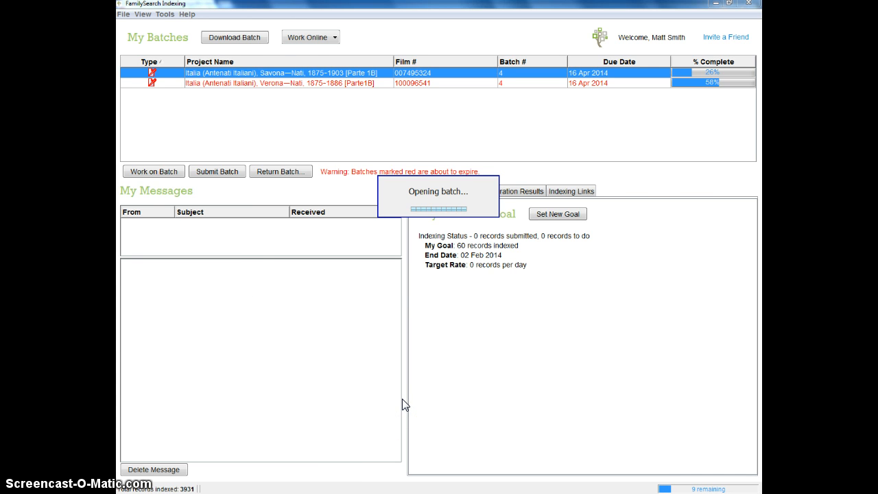
- Switch to the web browser, load indexing.familysearch.org, dismiss the Project Instructions notice and open the site's Help resource guide
{"action": "key", "text": "alt+Tab"}
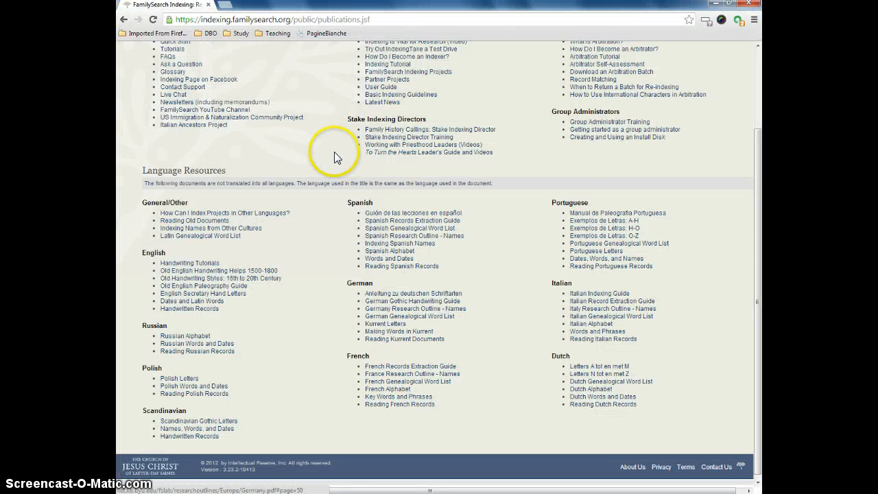
{"action": "scroll", "coordinate": [335, 152], "scroll_direction": "up", "scroll_amount": 3}
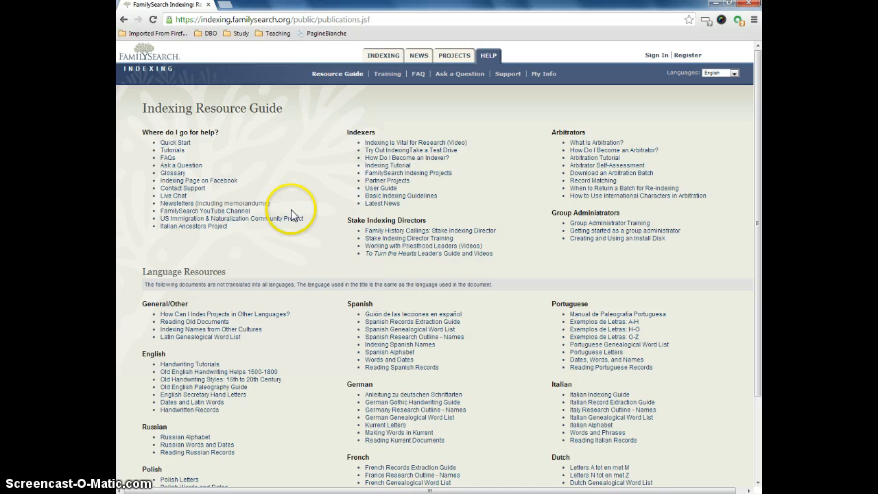
{"action": "left_click", "coordinate": [291, 19]}
{"action": "left_click_drag", "start_coordinate": [291, 19], "coordinate": [484, 19]}
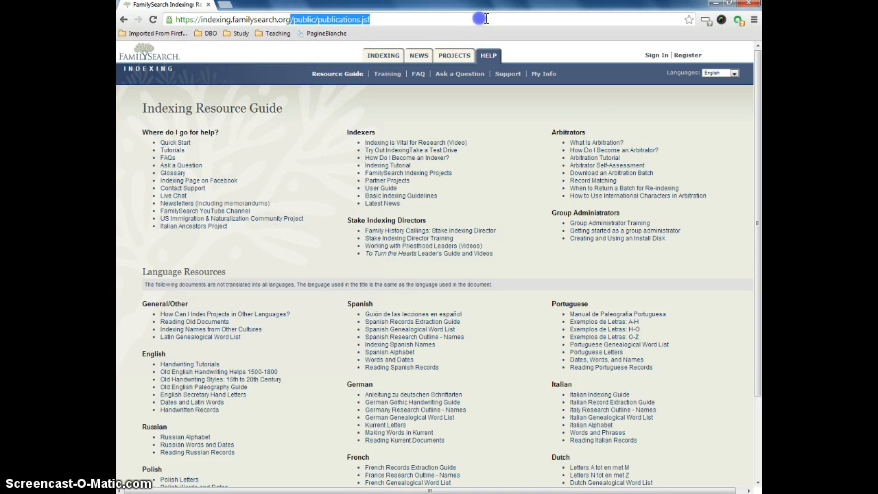
{"action": "key", "text": "BackSpace"}
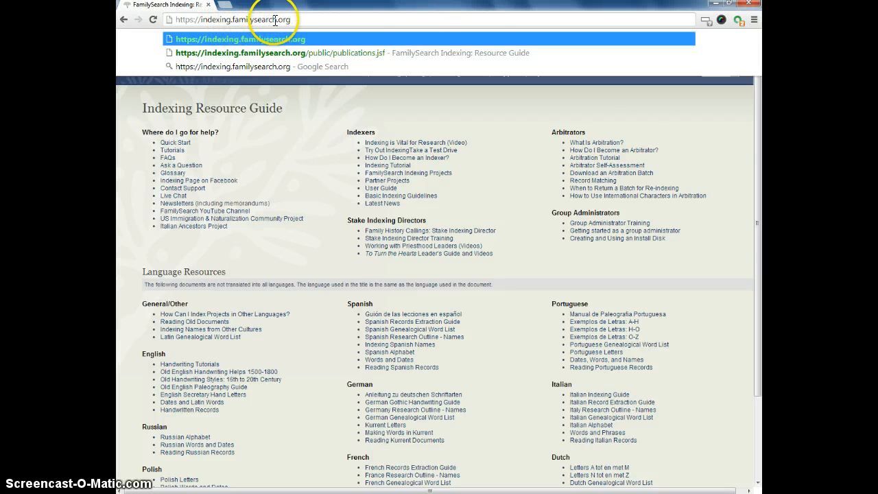
{"action": "key", "text": "Return"}
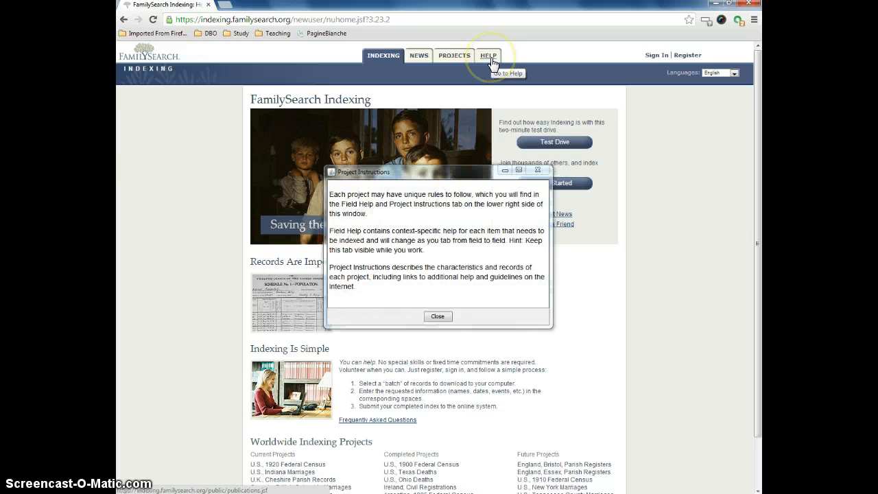
{"action": "left_click", "coordinate": [546, 173]}
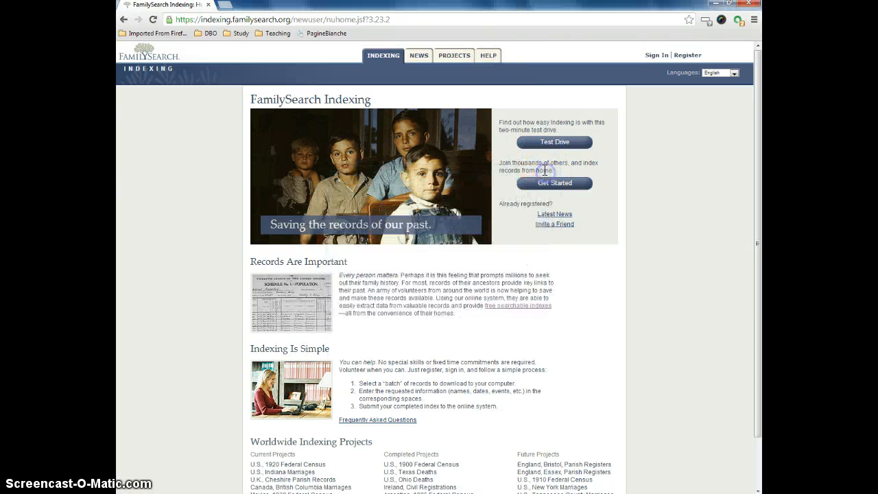
{"action": "left_click", "coordinate": [488, 56]}
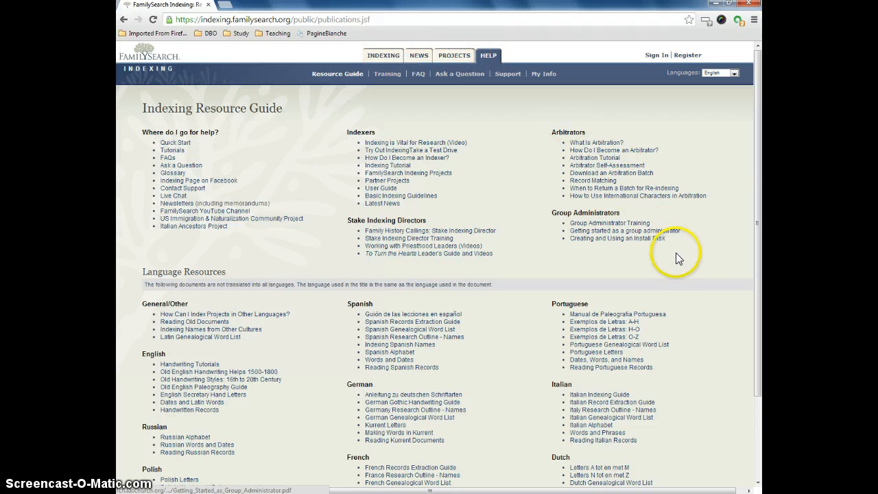
- Download the Italian Indexing Guide from the Italian language resources and discard the downloaded file
{"action": "left_click_drag", "start_coordinate": [757, 217], "coordinate": [758, 295]}
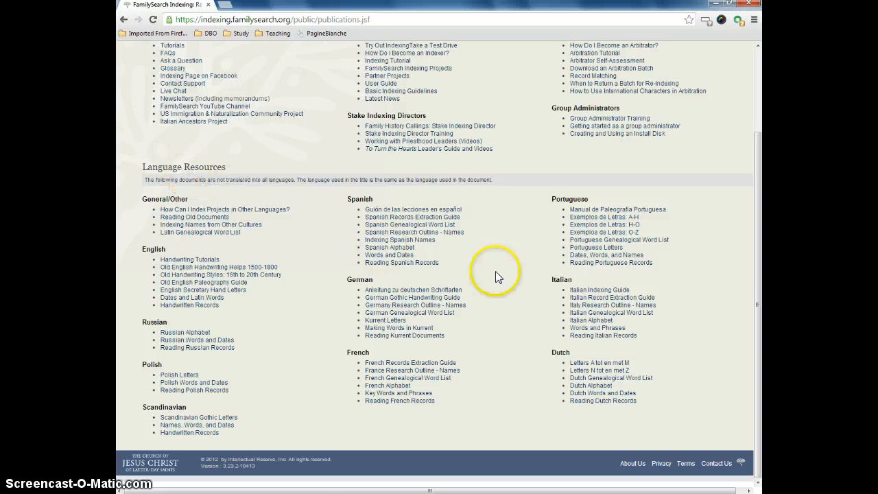
{"action": "left_click", "coordinate": [607, 293]}
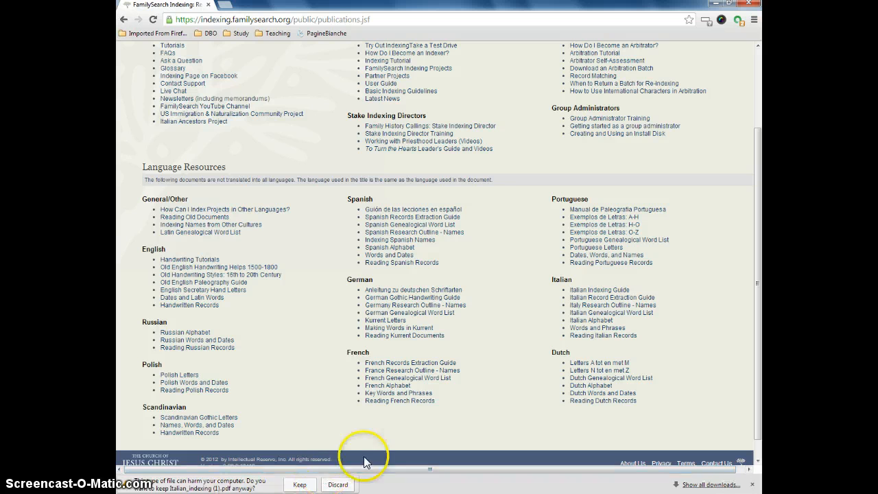
{"action": "left_click", "coordinate": [338, 484]}
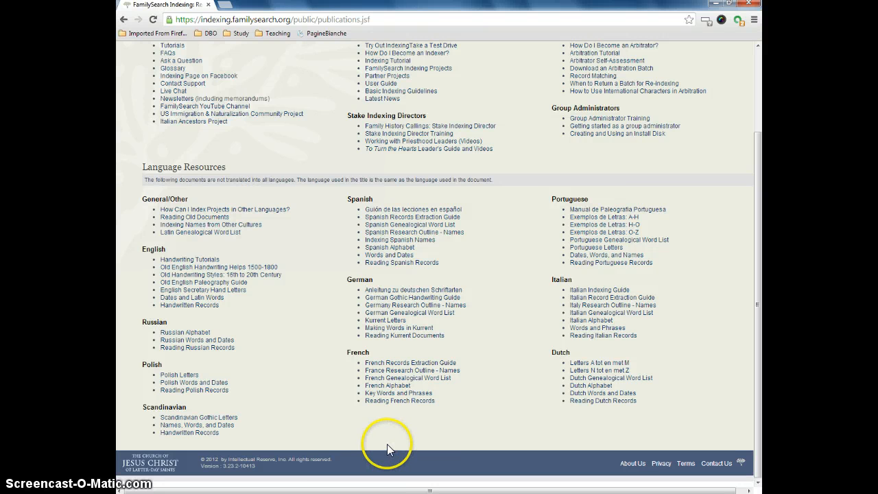
- Switch to Italian_indexing.pdf in Adobe Reader and review page 1's introduction and labelled sample birth record
{"action": "key", "text": "alt+Tab"}
{"action": "key", "text": "alt+Tab"}
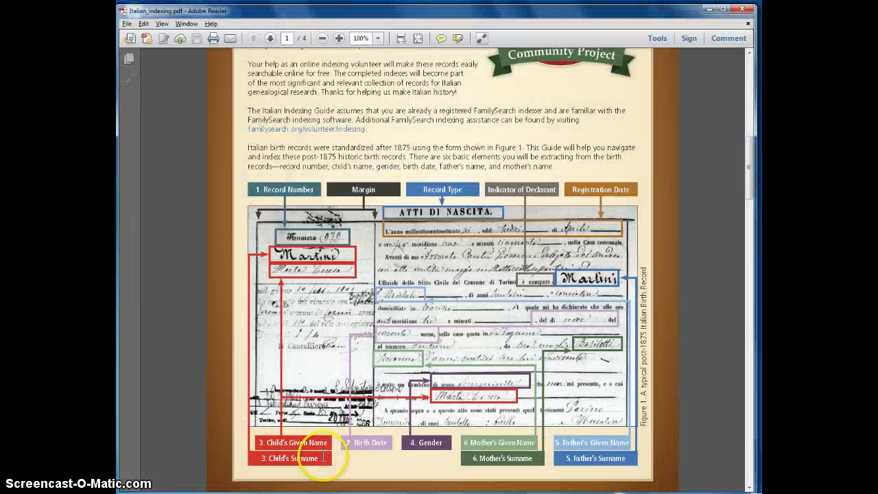
{"action": "scroll", "coordinate": [589, 302], "scroll_direction": "up", "scroll_amount": 4}
{"action": "scroll", "coordinate": [589, 302], "scroll_direction": "up", "scroll_amount": 2}
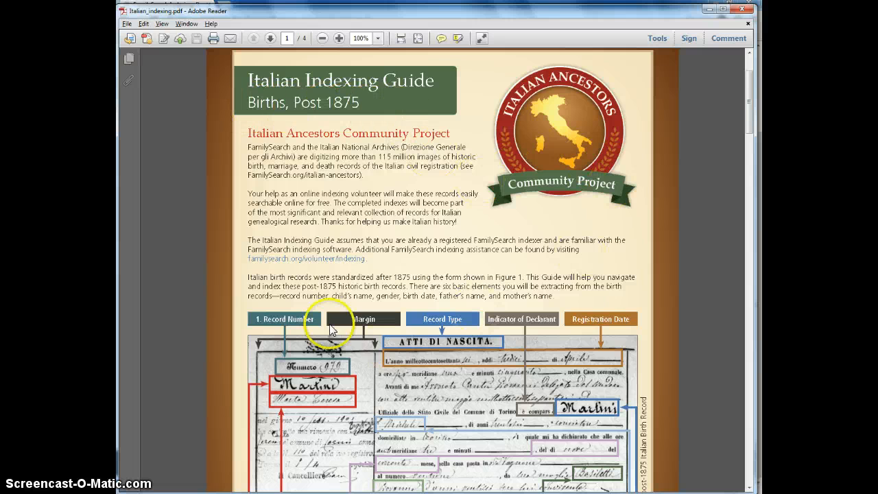
{"action": "left_click_drag", "start_coordinate": [751, 102], "coordinate": [733, 173]}
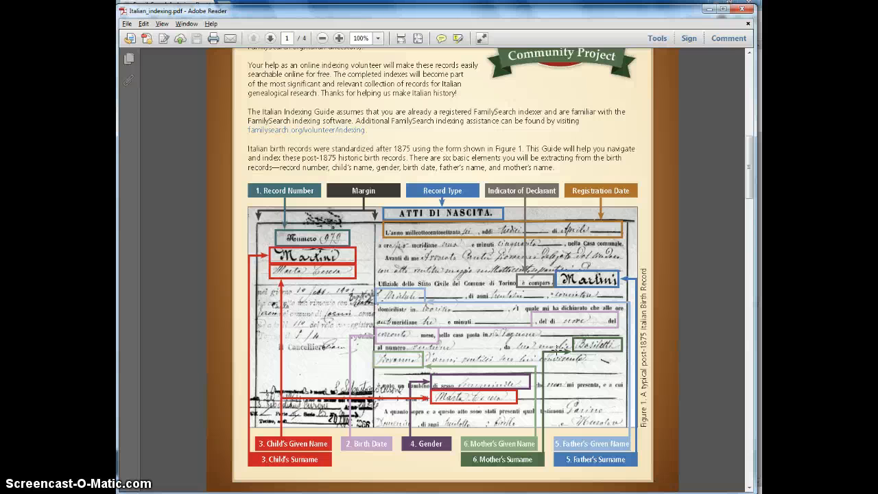
- Compare the first record image in FamilySearch Indexing with the labelled sample in the PDF guide, ending back in the batch
{"action": "key", "text": "alt+Tab"}
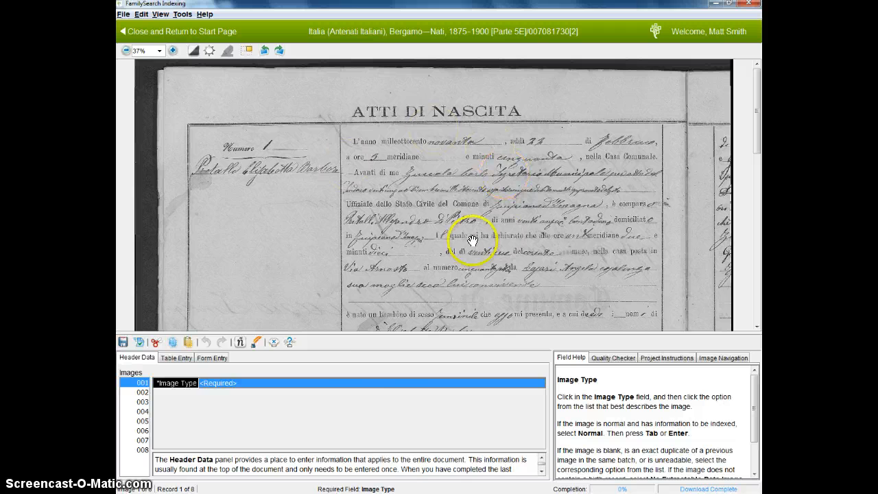
{"action": "key", "text": "alt+Tab"}
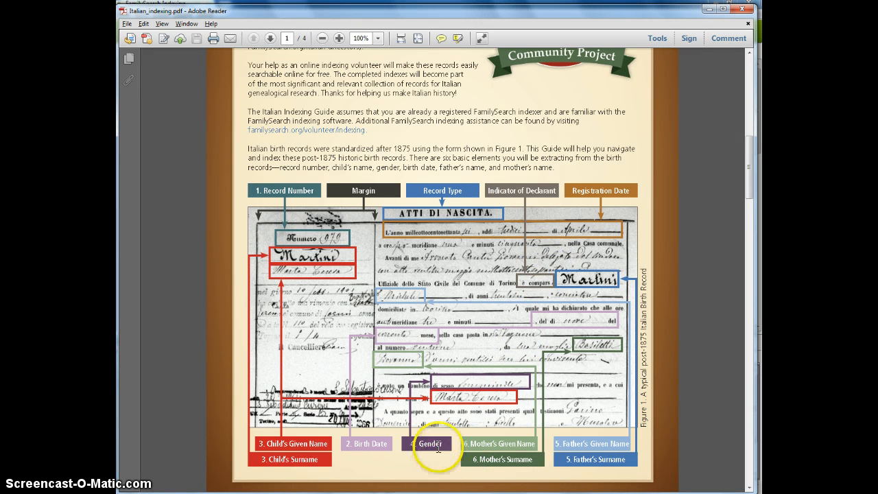
{"action": "left_click", "coordinate": [383, 493]}
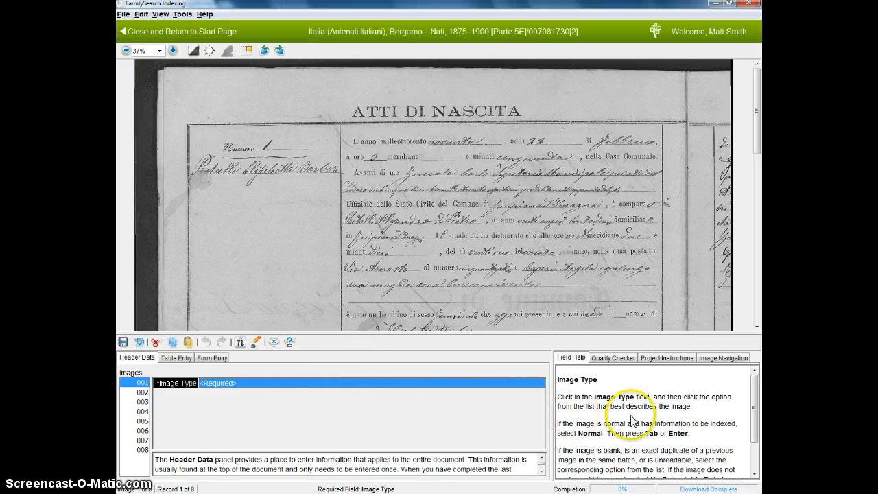
- Read the field help for Image Type, glance through the project instructions, and return to the field help
{"action": "left_click", "coordinate": [558, 423]}
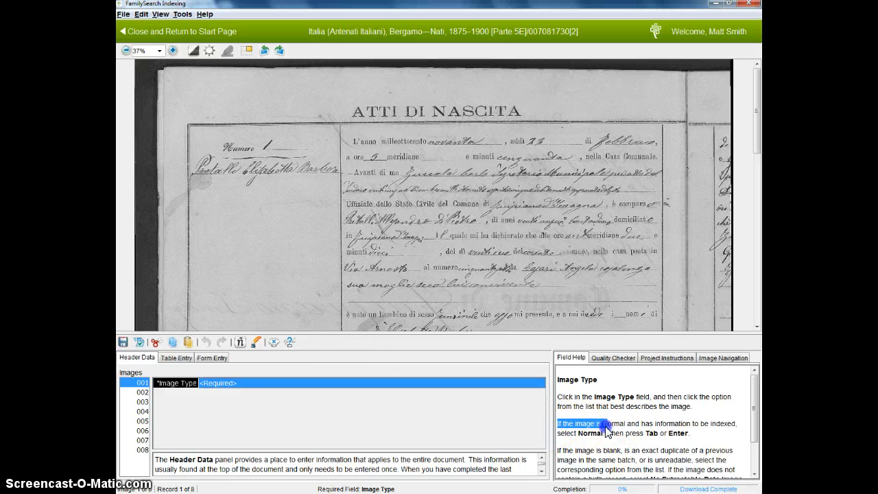
{"action": "left_click_drag", "start_coordinate": [605, 430], "coordinate": [640, 434]}
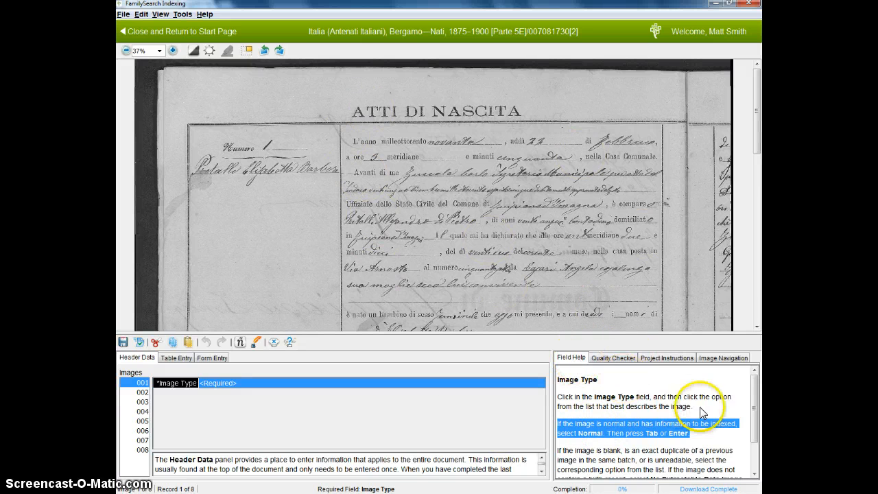
{"action": "left_click_drag", "start_coordinate": [752, 409], "coordinate": [753, 444]}
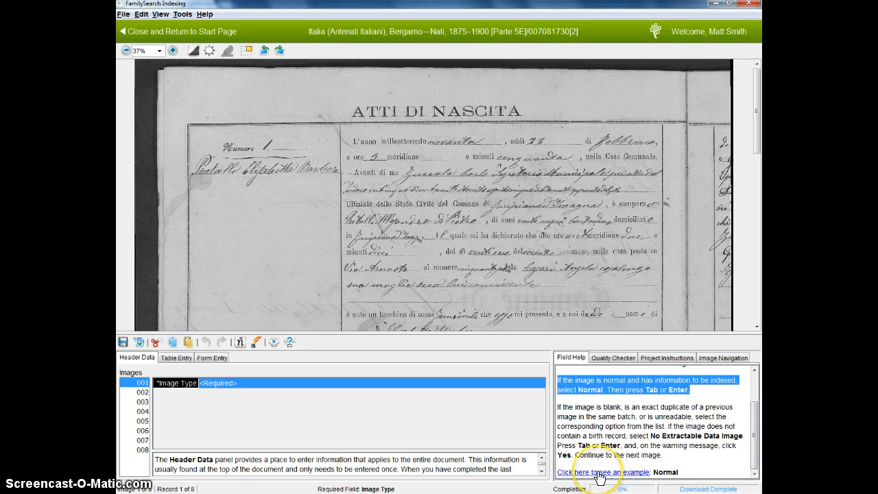
{"action": "left_click", "coordinate": [660, 359]}
{"action": "left_click", "coordinate": [753, 378]}
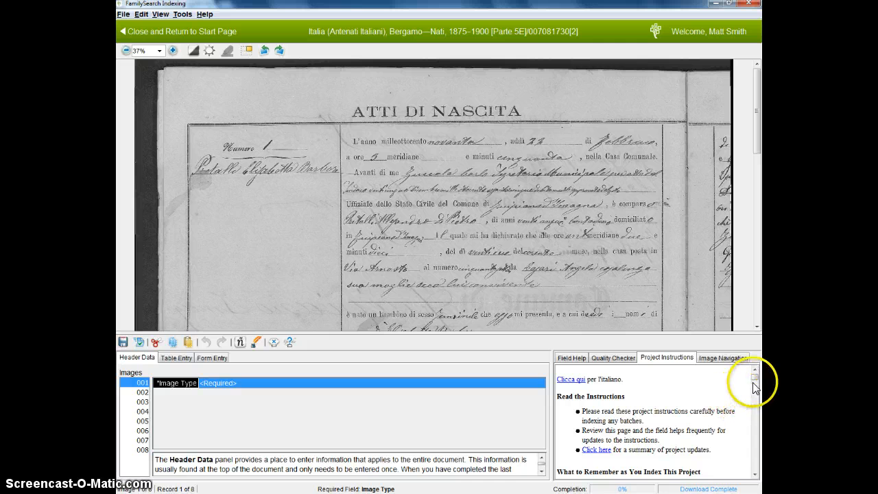
{"action": "mouse_move", "coordinate": [757, 381]}
{"action": "left_mouse_down"}
{"action": "mouse_move", "coordinate": [757, 428]}
{"action": "mouse_move", "coordinate": [755, 366]}
{"action": "left_mouse_up"}
{"action": "left_click", "coordinate": [573, 358]}
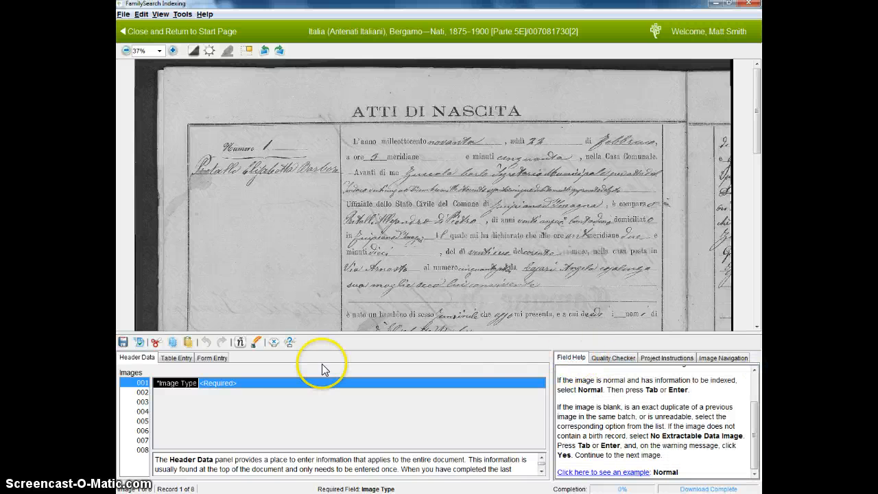
- Check the PDF guide once more, then set the Image Type of image 001 to Normal in the header data
{"action": "left_click", "coordinate": [221, 382]}
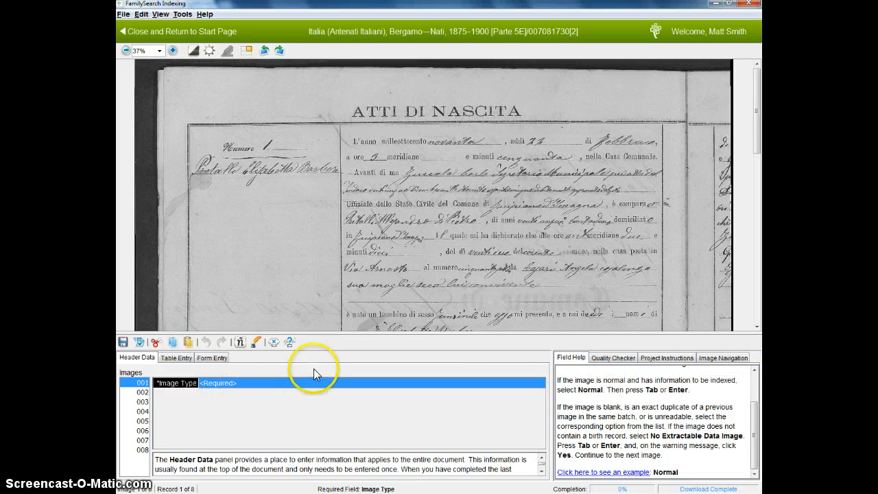
{"action": "key", "text": "alt+Tab"}
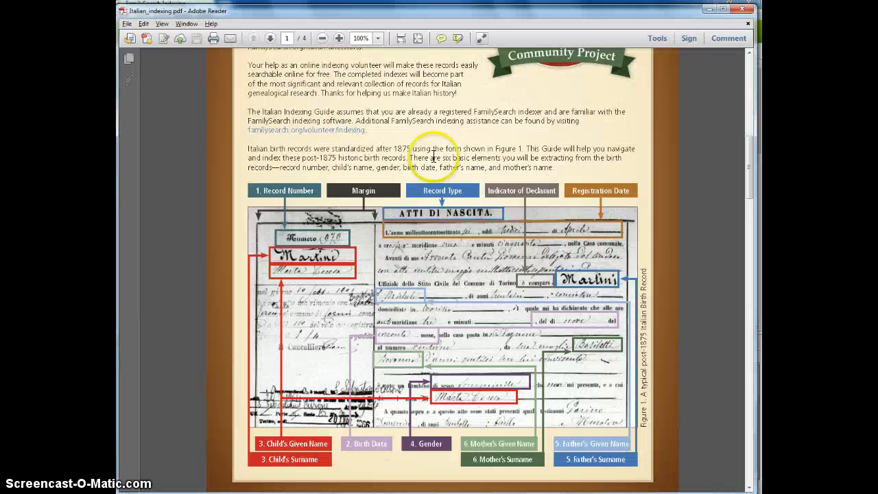
{"action": "key", "text": "alt+Tab"}
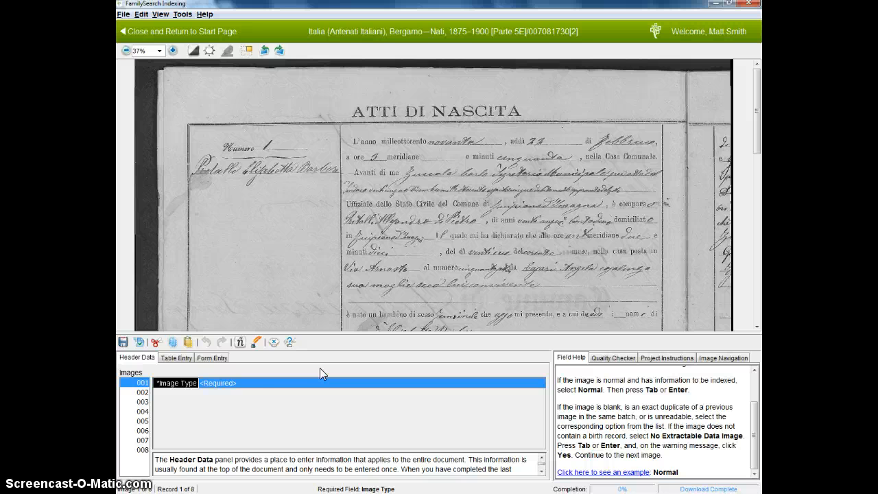
{"action": "left_click", "coordinate": [273, 382]}
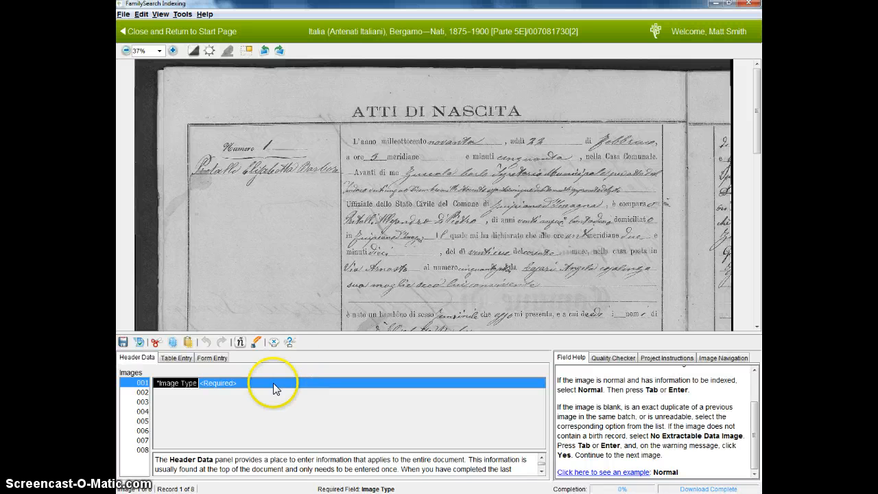
{"action": "left_click", "coordinate": [274, 398]}
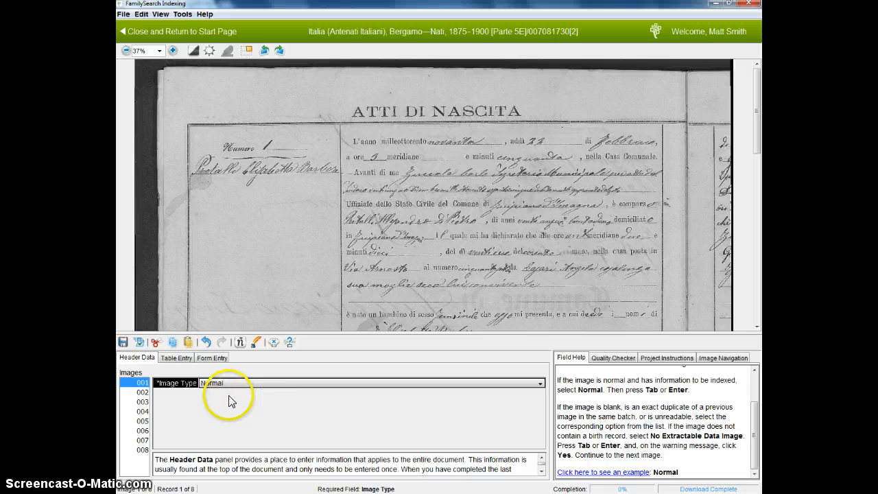
- Set the Image Type of images 002 through 006 to Normal in the header data
{"action": "key", "text": "Return"}
{"action": "type", "text": "n"}
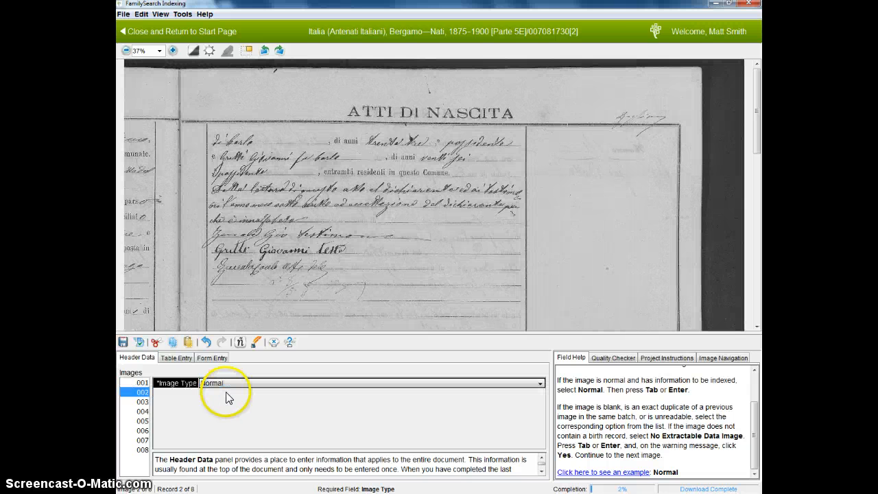
{"action": "key", "text": "Return"}
{"action": "type", "text": "n"}
{"action": "key", "text": "Return"}
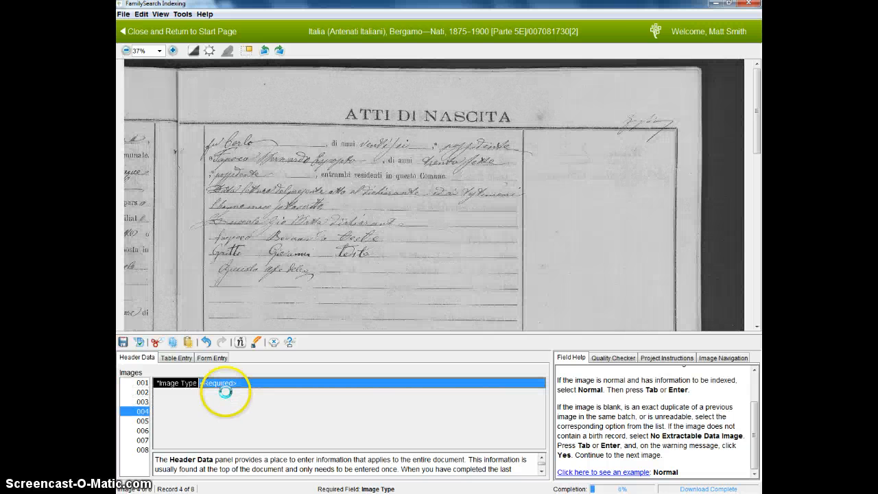
{"action": "type", "text": "n"}
{"action": "key", "text": "Return"}
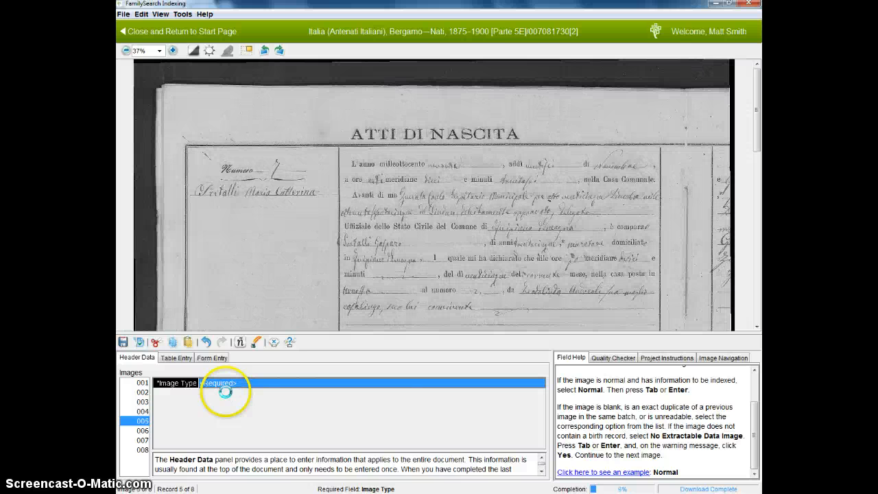
{"action": "type", "text": "n"}
{"action": "key", "text": "Return"}
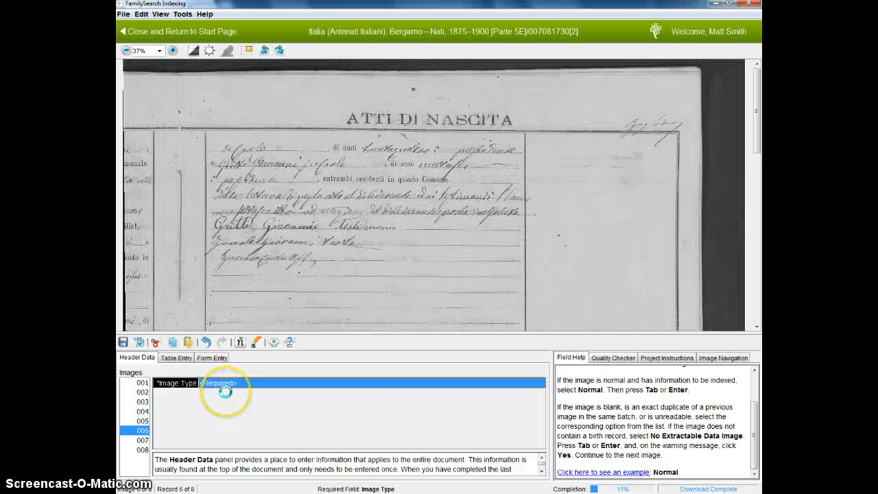
{"action": "type", "text": "n"}
{"action": "key", "text": "Return"}
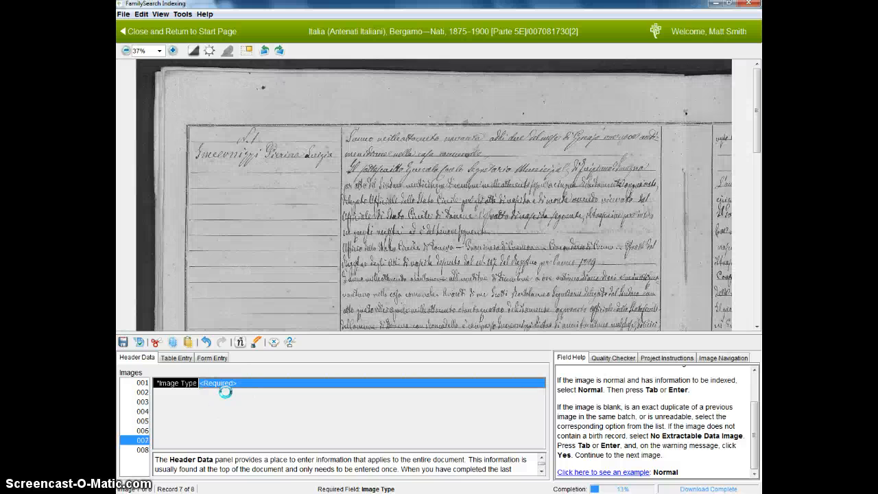
- Inspect the fully handwritten page of image 007 and compare it with the neighbouring images, leaving its Image Type unset
{"action": "scroll", "coordinate": [594, 172], "scroll_direction": "down", "scroll_amount": 5}
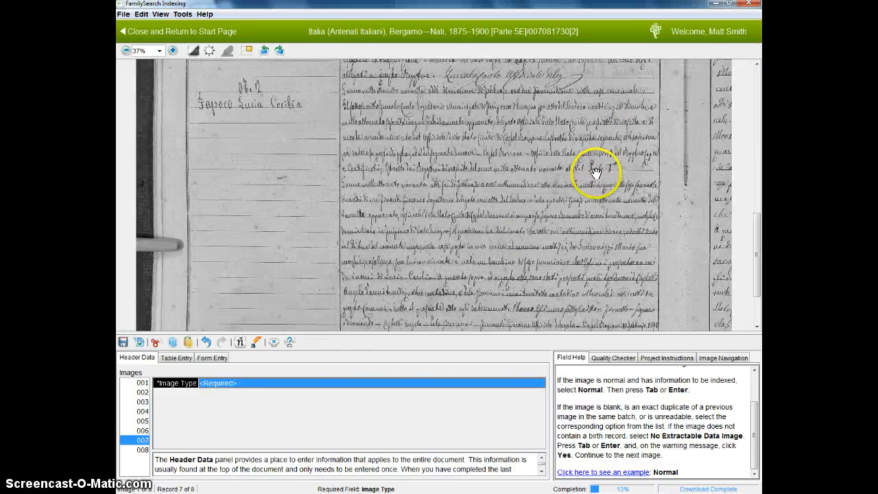
{"action": "scroll", "coordinate": [593, 179], "scroll_direction": "up", "scroll_amount": 4}
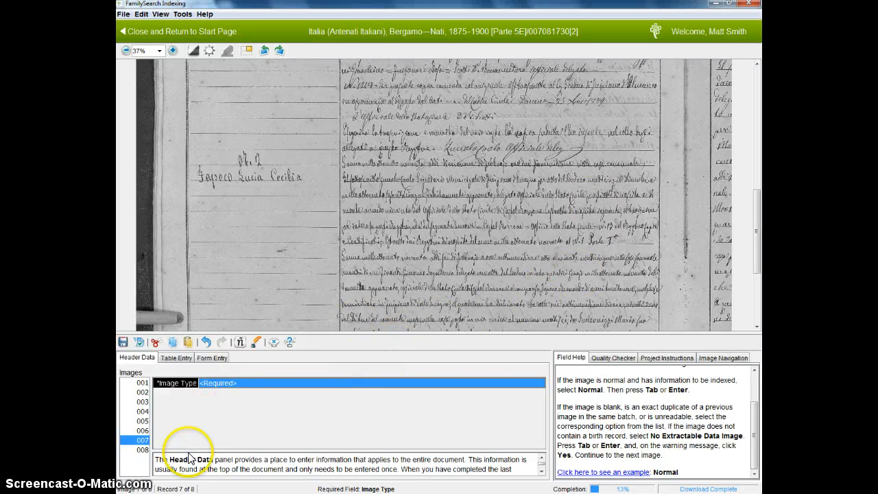
{"action": "left_click", "coordinate": [142, 450]}
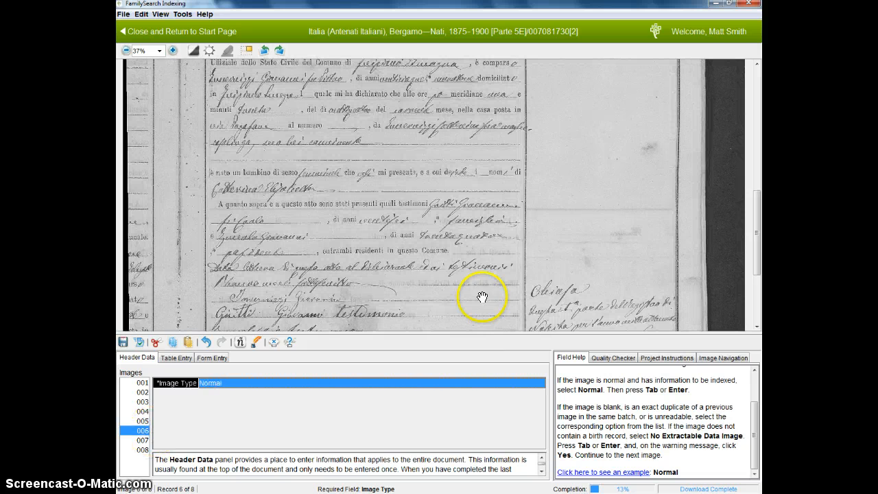
{"action": "scroll", "coordinate": [486, 284], "scroll_direction": "down", "scroll_amount": 3}
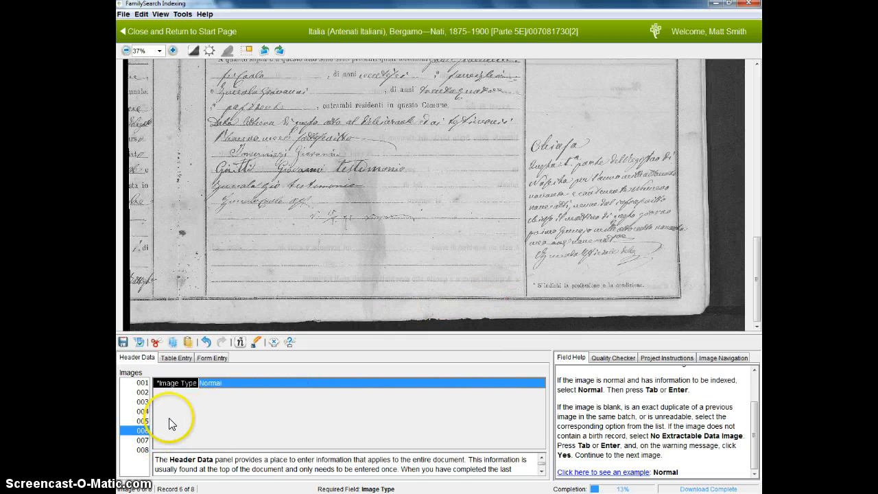
{"action": "left_click", "coordinate": [142, 440]}
{"action": "scroll", "coordinate": [514, 254], "scroll_direction": "up", "scroll_amount": 3}
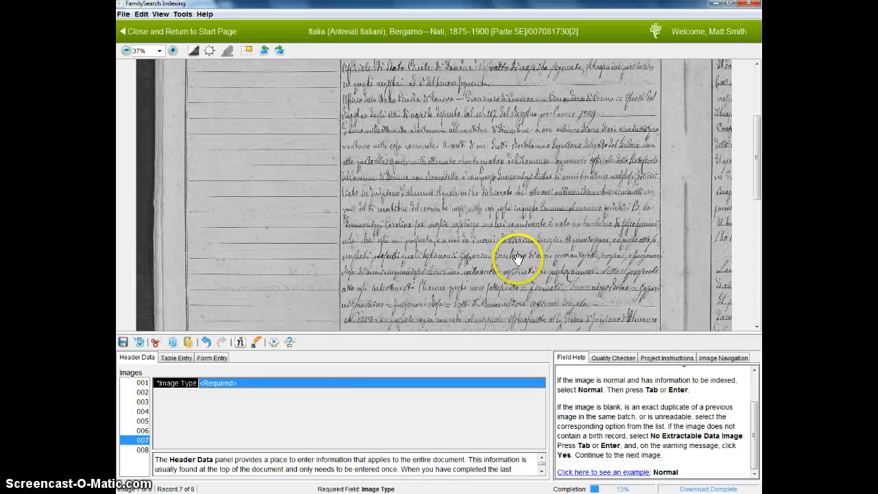
- Open table entry for image 001 and examine the whole page to see how many birth records it holds
{"action": "left_click", "coordinate": [142, 382]}
{"action": "left_click", "coordinate": [177, 357]}
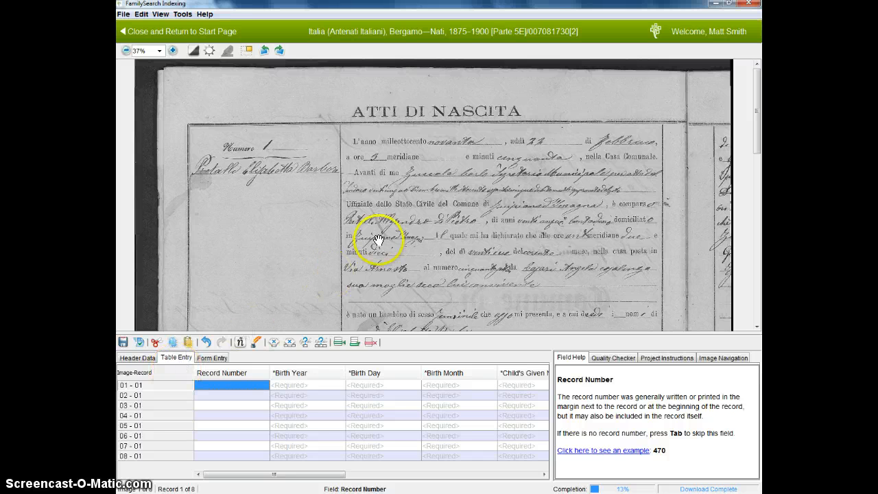
{"action": "scroll", "coordinate": [447, 236], "scroll_direction": "down", "scroll_amount": 6}
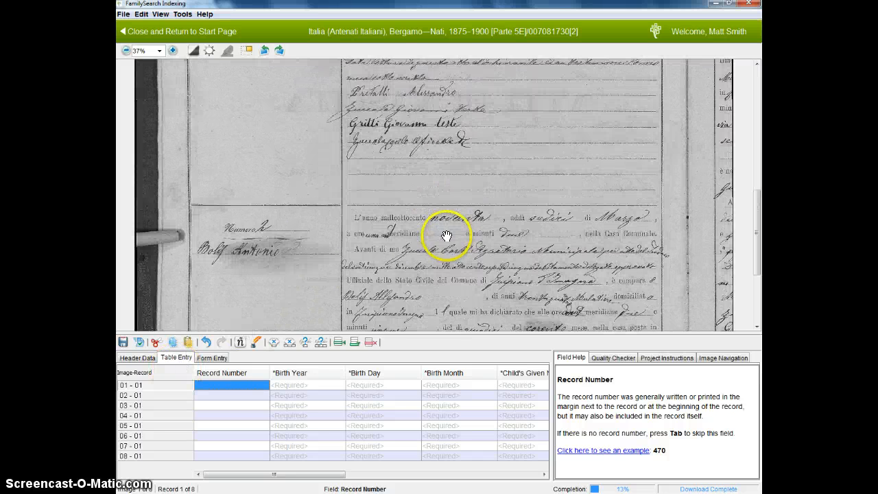
{"action": "scroll", "coordinate": [442, 241], "scroll_direction": "up", "scroll_amount": 5}
{"action": "scroll", "coordinate": [440, 246], "scroll_direction": "up", "scroll_amount": 1}
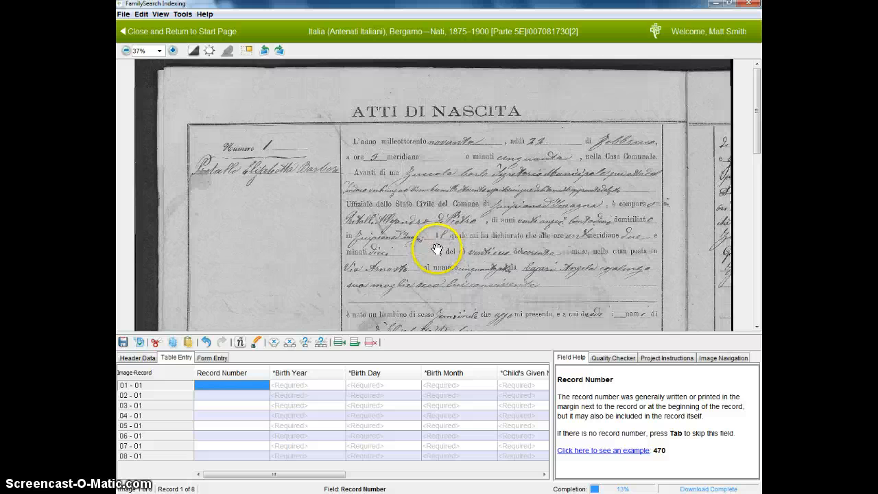
{"action": "scroll", "coordinate": [436, 250], "scroll_direction": "down", "scroll_amount": 1}
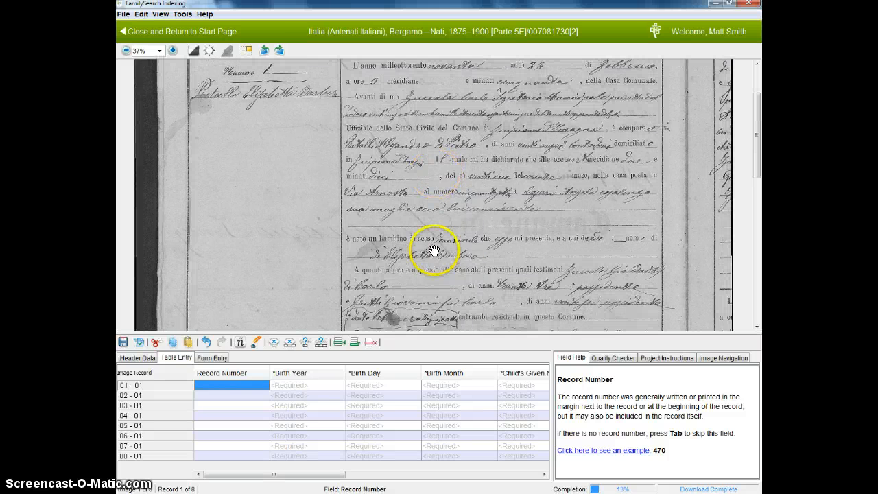
{"action": "scroll", "coordinate": [433, 251], "scroll_direction": "up", "scroll_amount": 1}
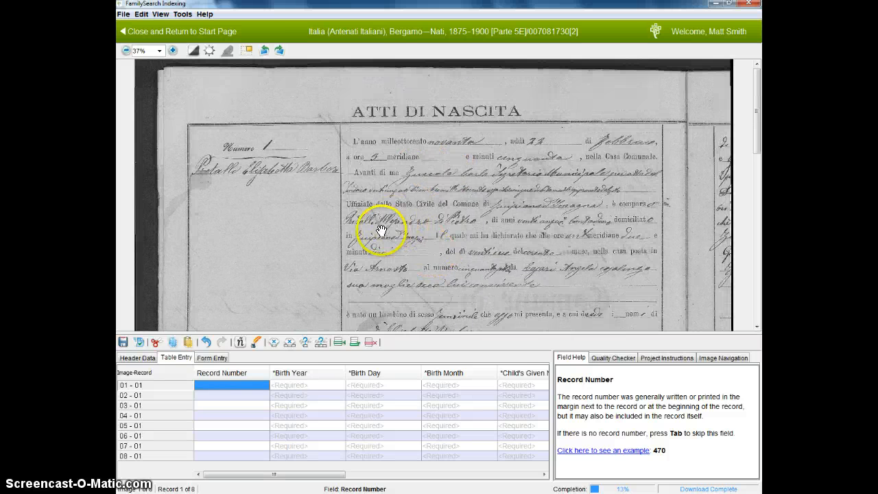
{"action": "scroll", "coordinate": [348, 217], "scroll_direction": "down", "scroll_amount": 5}
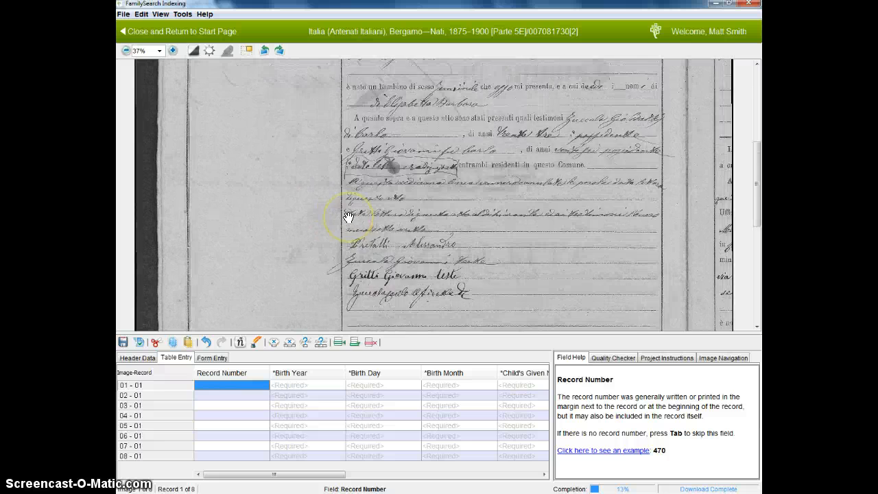
{"action": "scroll", "coordinate": [349, 217], "scroll_direction": "down", "scroll_amount": 2}
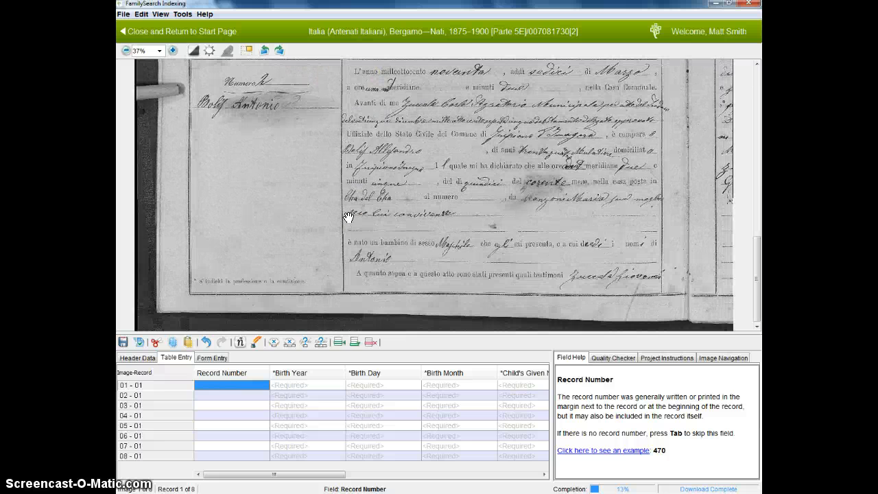
{"action": "scroll", "coordinate": [349, 218], "scroll_direction": "up", "scroll_amount": 7}
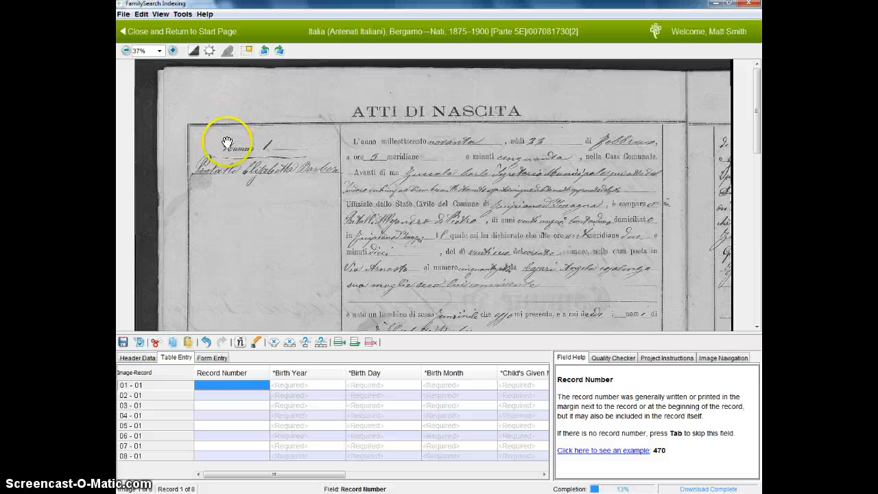
- Check the labelled sample record in the PDF guide, then add a second record row for image 001
{"action": "key", "text": "alt+Tab"}
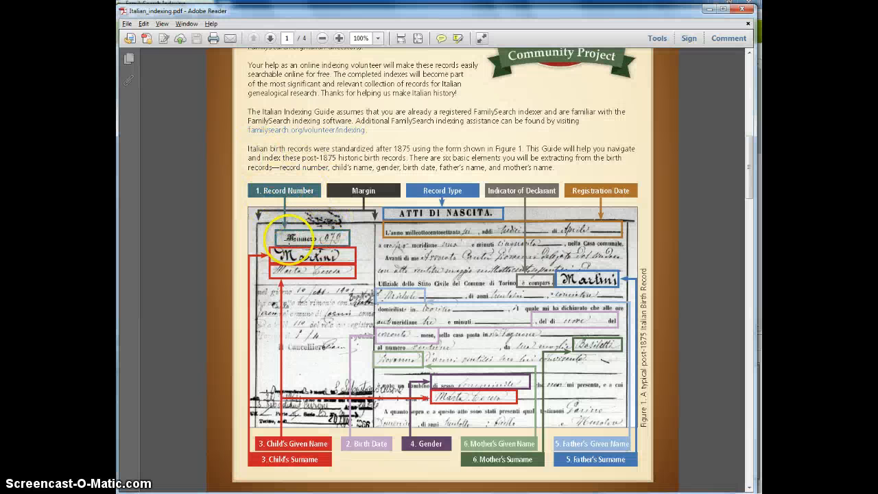
{"action": "key", "text": "alt+Tab"}
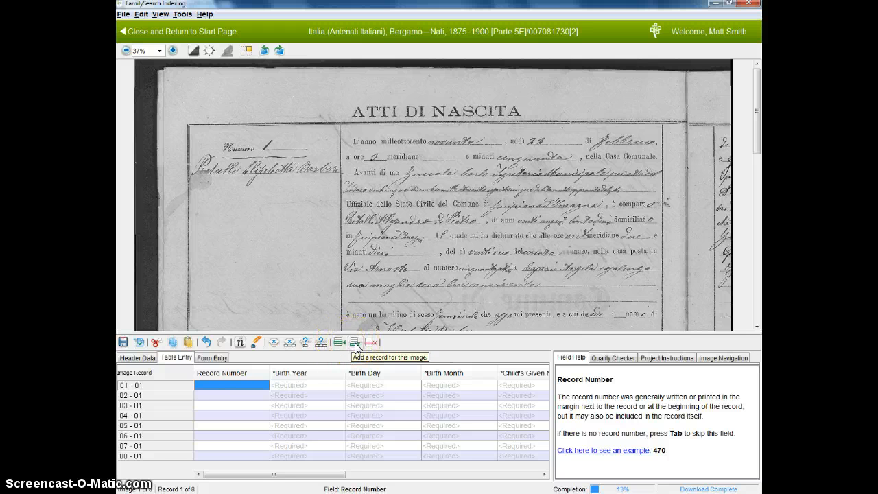
{"action": "left_click", "coordinate": [355, 343]}
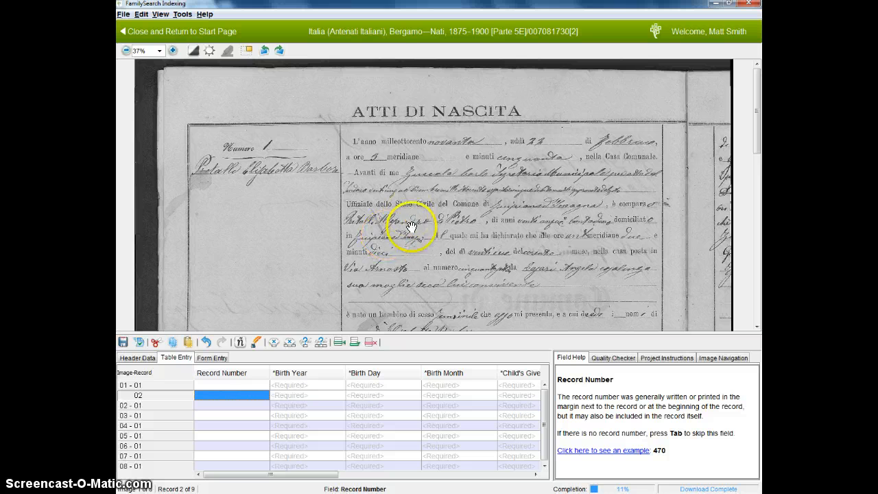
- Check image 002 for the records it contains, then add a second record row for image 003
{"action": "left_click", "coordinate": [234, 412]}
{"action": "scroll", "coordinate": [543, 239], "scroll_direction": "up", "scroll_amount": 5}
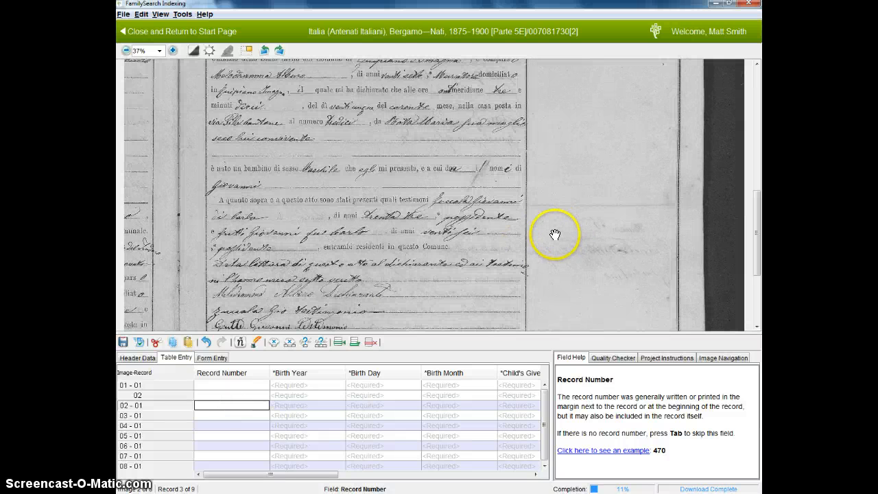
{"action": "scroll", "coordinate": [556, 234], "scroll_direction": "up", "scroll_amount": 3}
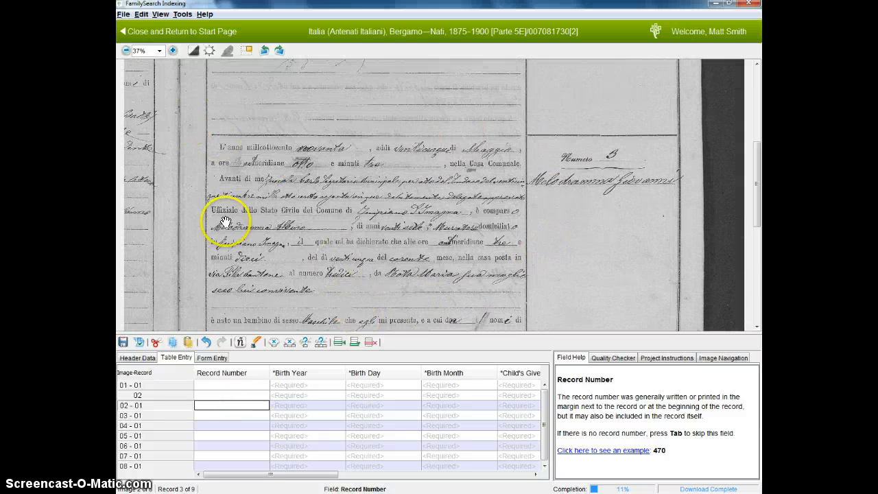
{"action": "left_click", "coordinate": [213, 416]}
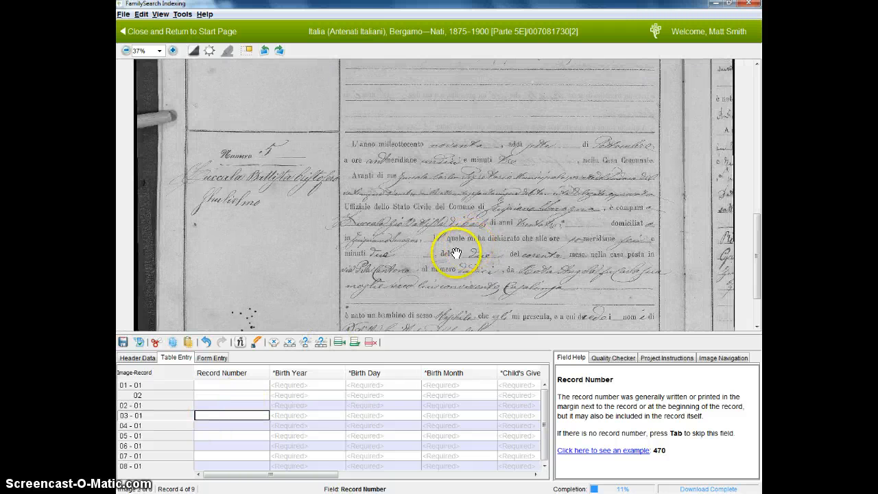
{"action": "left_click", "coordinate": [355, 343]}
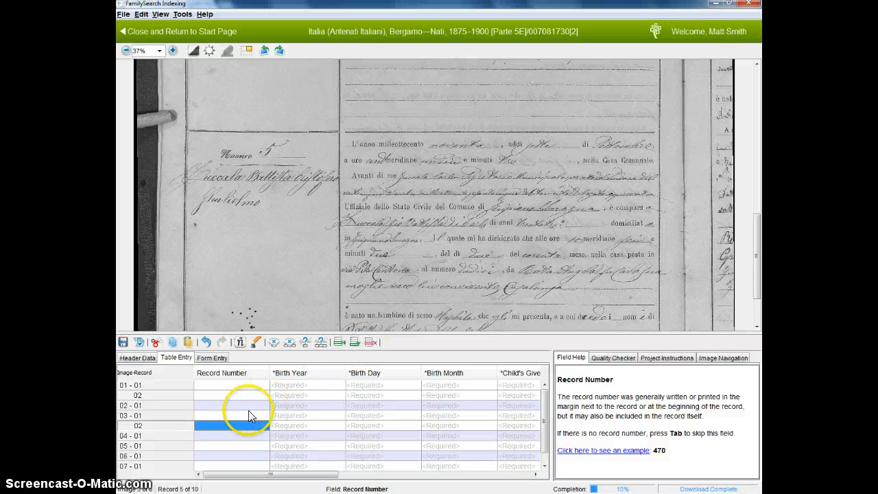
- Check image 004 for the records it contains, then add a second record row for image 005
{"action": "left_click", "coordinate": [235, 436]}
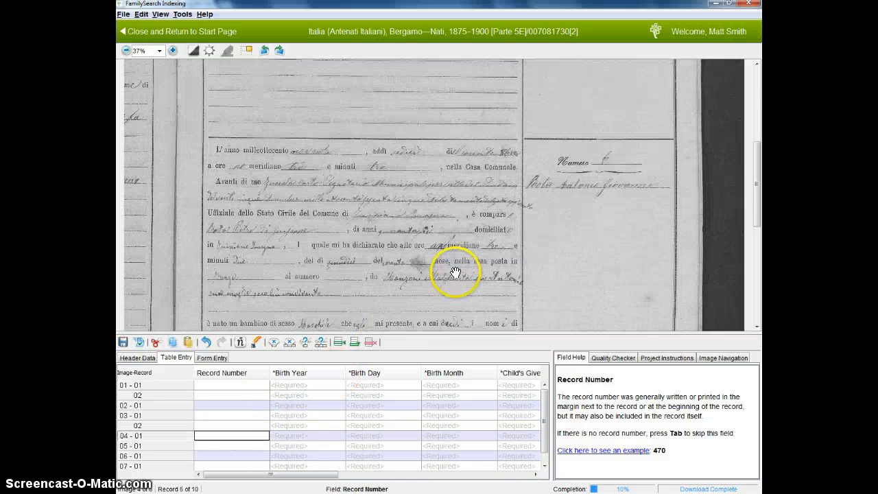
{"action": "left_click", "coordinate": [211, 446]}
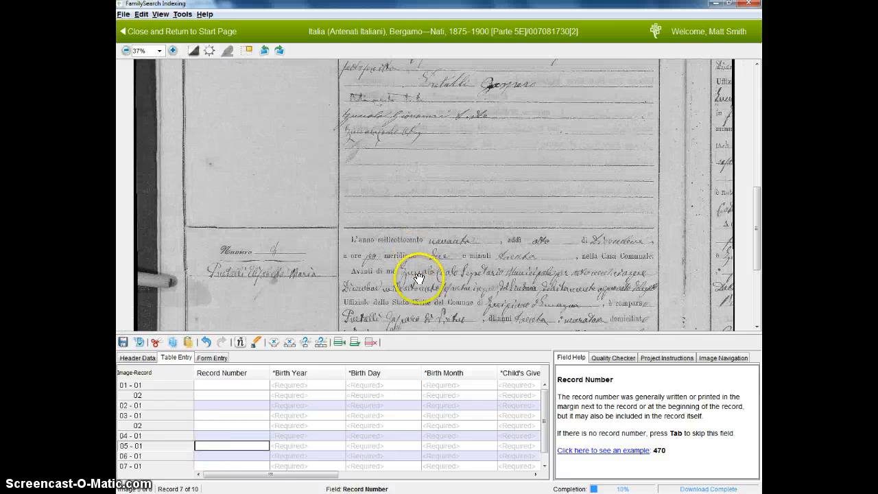
{"action": "left_click", "coordinate": [354, 342]}
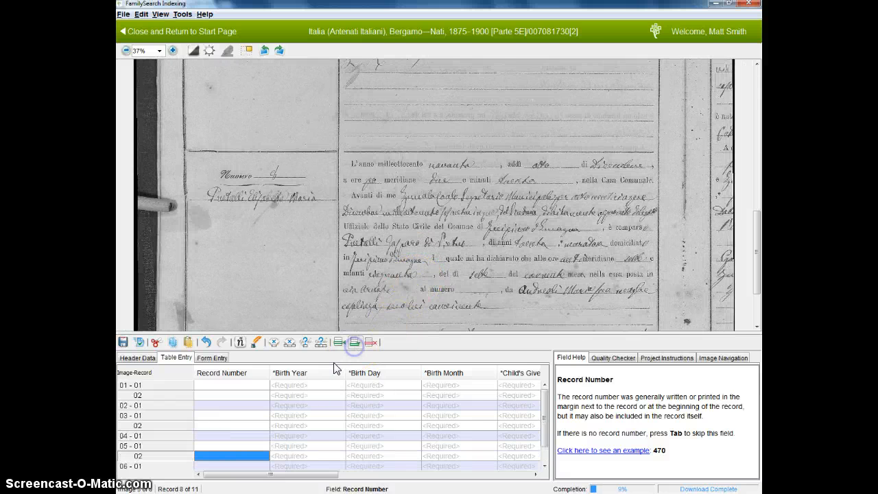
- Check images 006 and 007 for how many birth records each one contains
{"action": "left_click", "coordinate": [243, 446]}
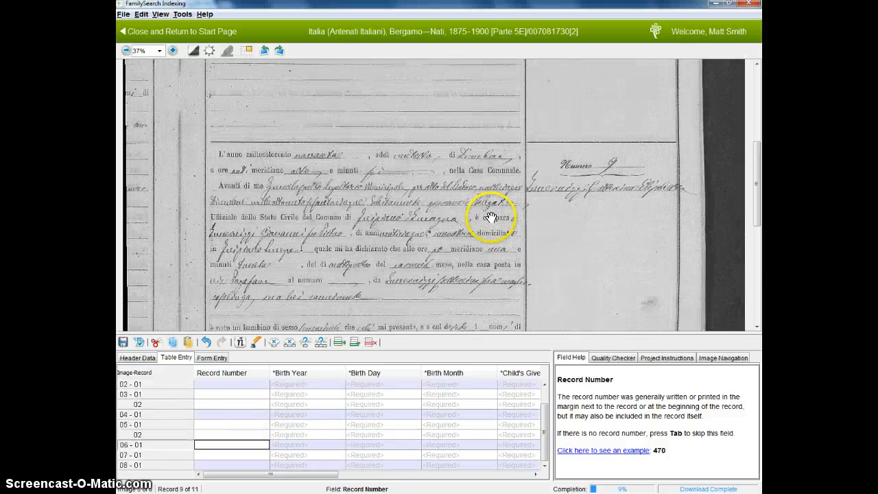
{"action": "scroll", "coordinate": [491, 218], "scroll_direction": "down", "scroll_amount": 3}
{"action": "left_click", "coordinate": [216, 455]}
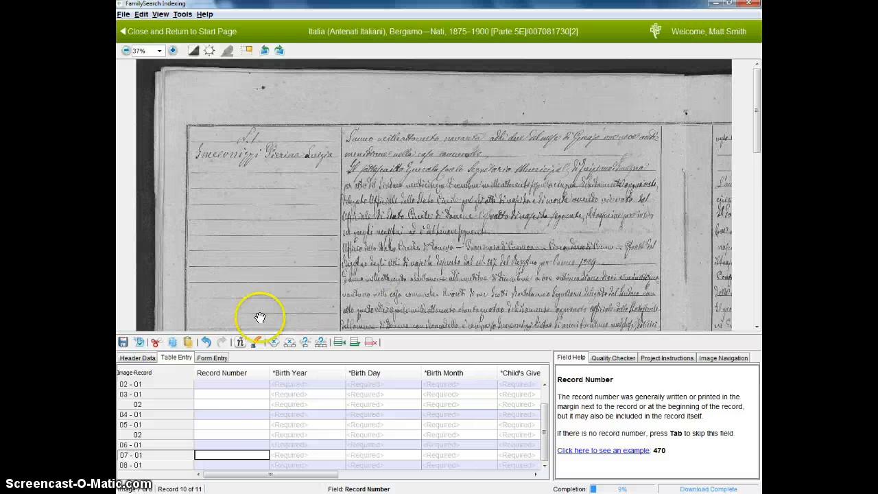
- Return to the Record Number field of image 001's first record and check where the PDF guide locates the record number
{"action": "left_click", "coordinate": [232, 384]}
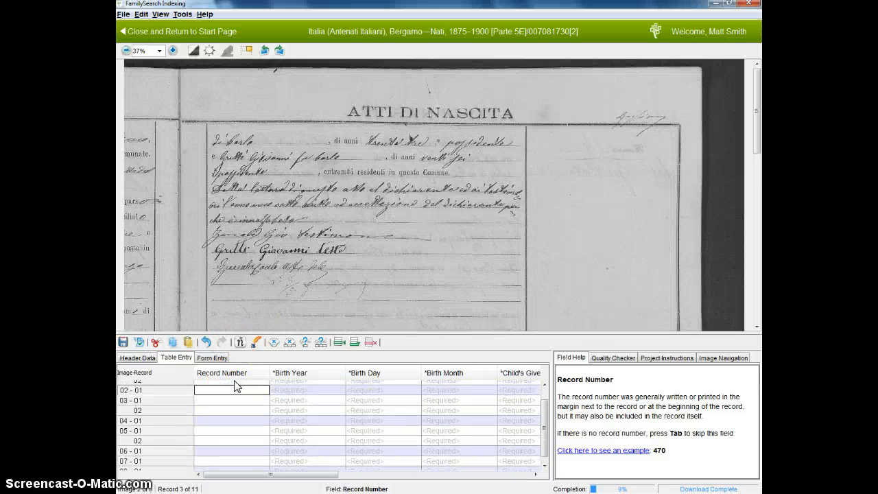
{"action": "scroll", "coordinate": [236, 393], "scroll_direction": "up", "scroll_amount": 1}
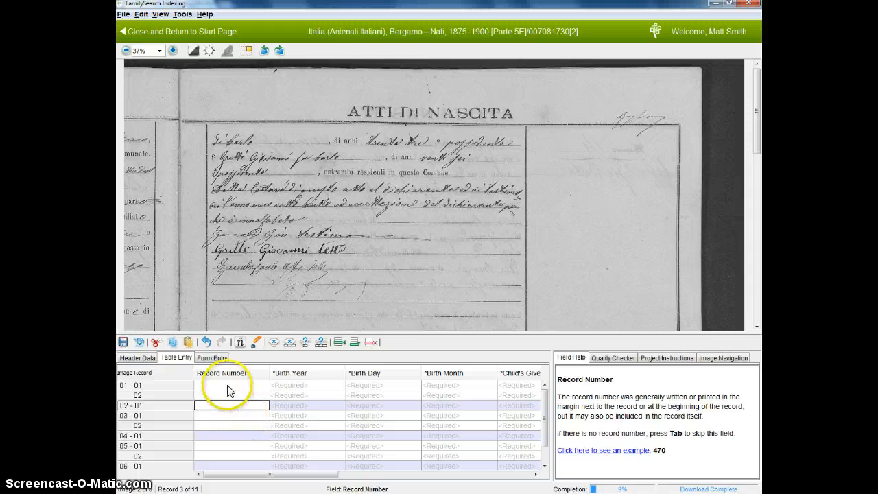
{"action": "left_click", "coordinate": [228, 385]}
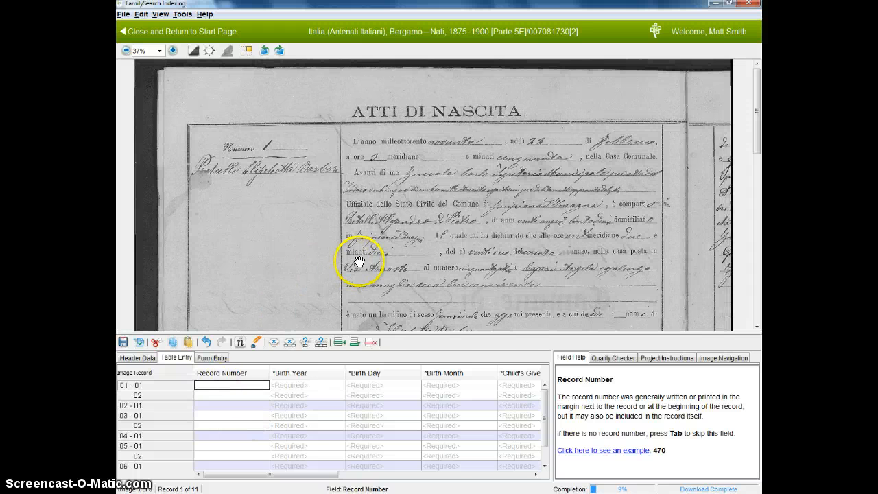
{"action": "key", "text": "alt+Tab"}
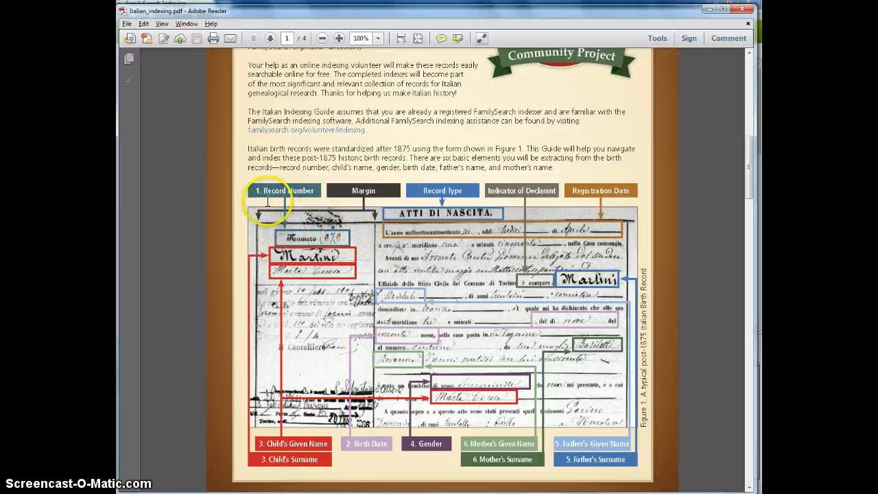
{"action": "key", "text": "alt+Tab"}
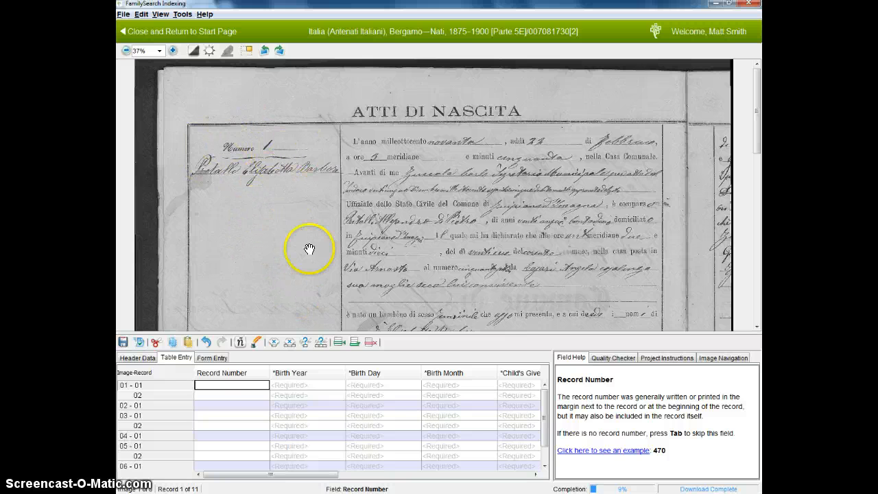
- Set the Record Number of image 001's first record to 1 and check the PDF guide's sample form for the registration date's location
{"action": "key", "text": "Tab"}
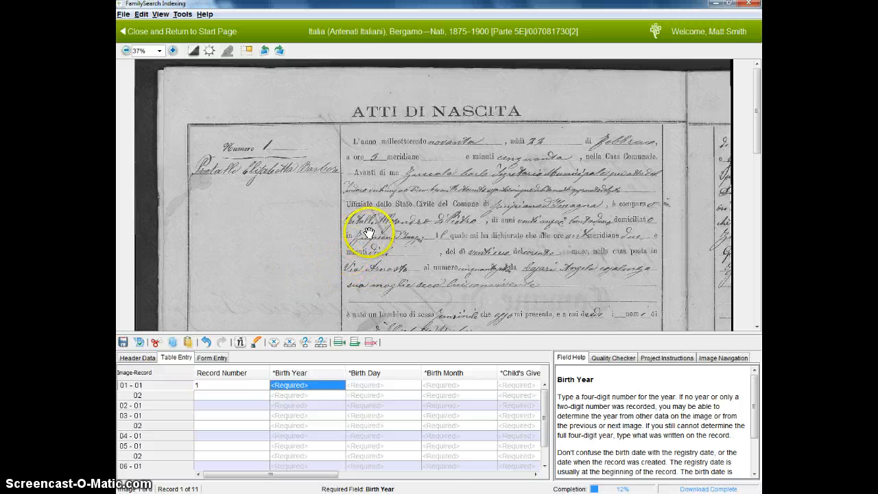
{"action": "key", "text": "alt+Tab"}
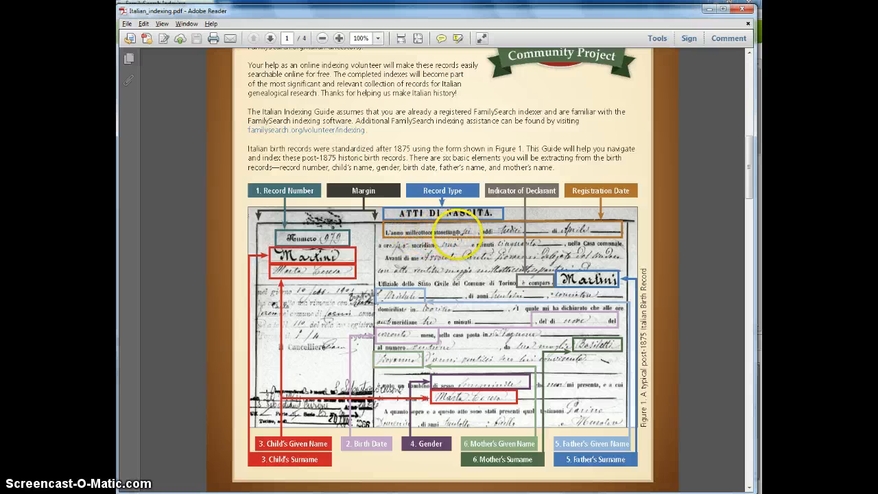
{"action": "key", "text": "alt+Tab"}
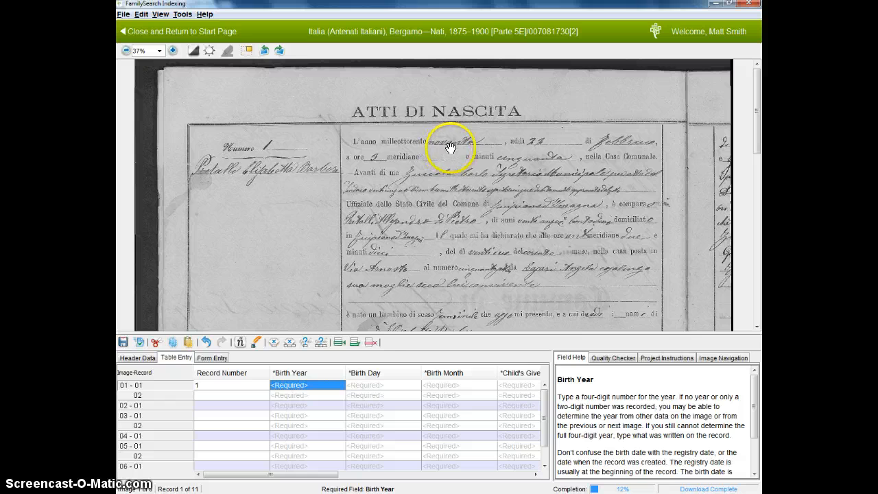
- Compare the written-out year in image 001's first record with the Dates example in the PDF guide
{"action": "key", "text": "alt+Tab"}
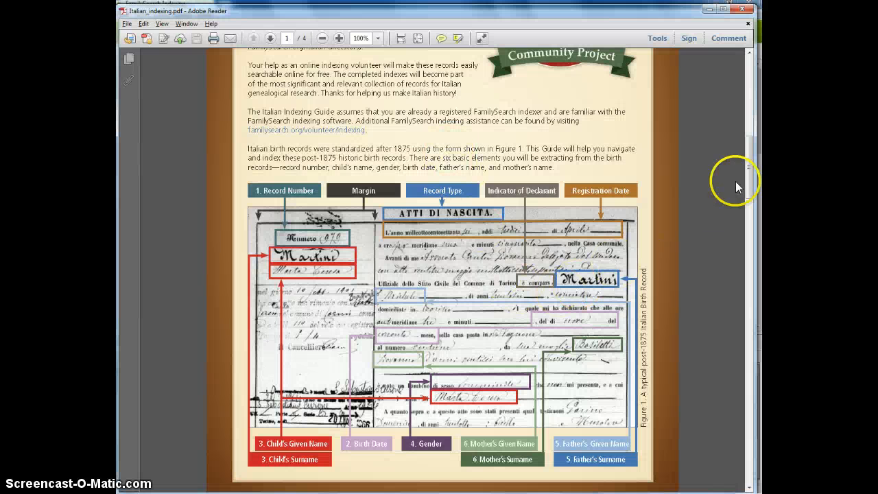
{"action": "left_click_drag", "start_coordinate": [747, 183], "coordinate": [747, 244]}
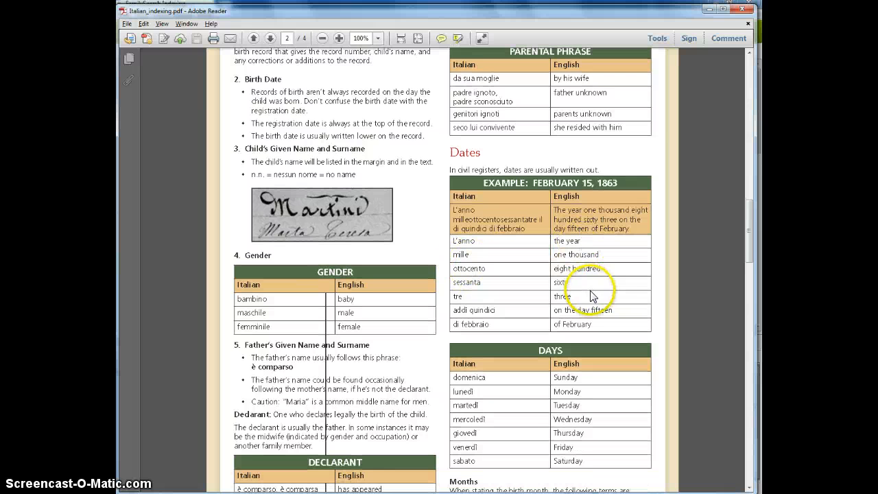
{"action": "scroll", "coordinate": [604, 295], "scroll_direction": "down", "scroll_amount": 1}
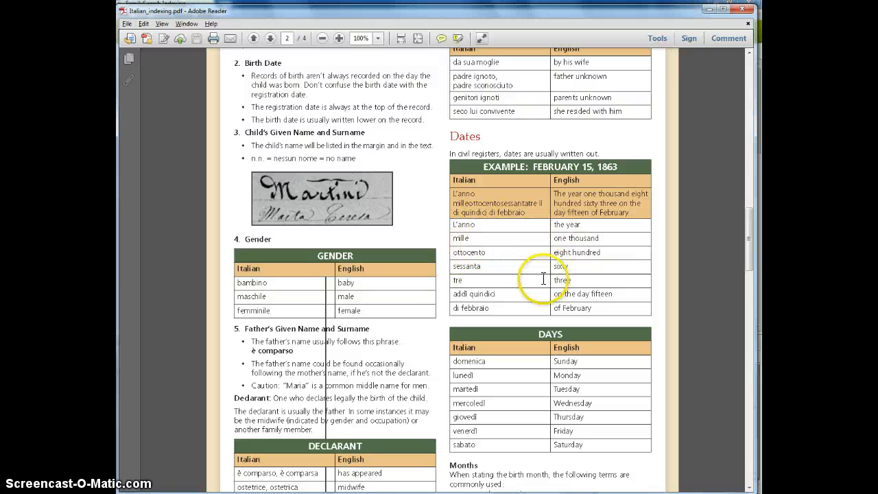
{"action": "key", "text": "alt+Tab"}
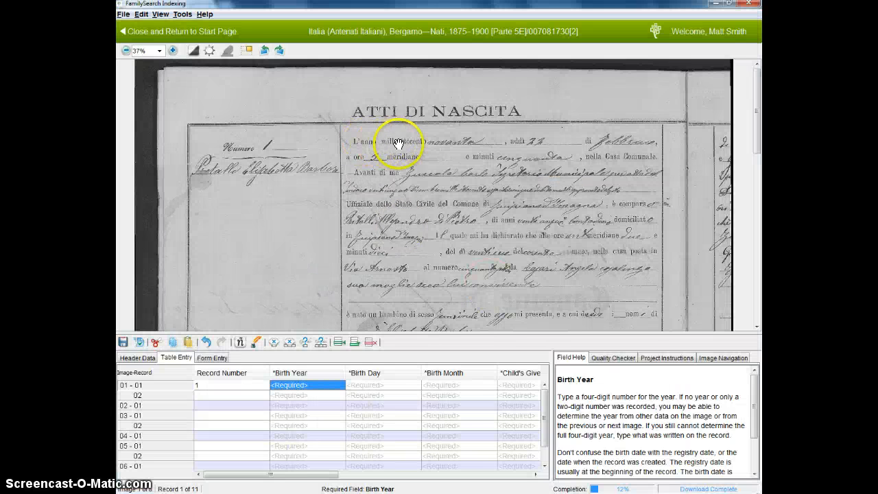
{"action": "key", "text": "alt+Tab"}
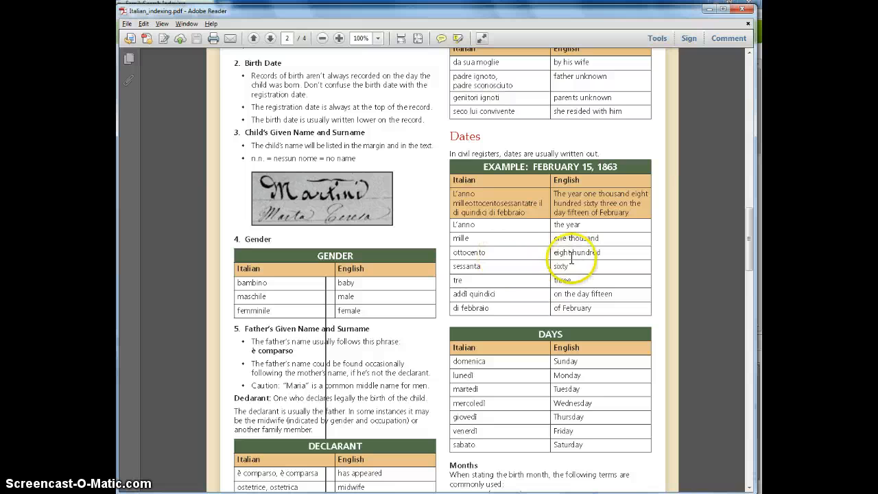
{"action": "key", "text": "alt+Tab"}
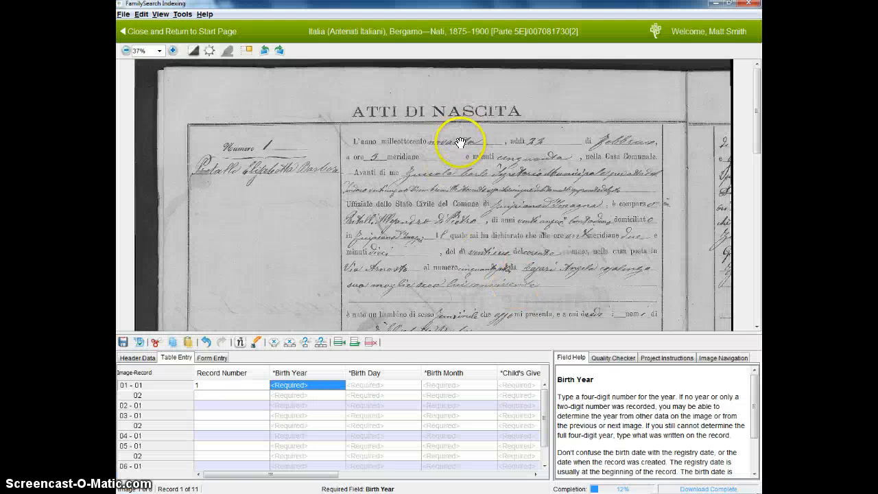
- Look up the year's tens word in the guide's Numbers table and enter the first record's Birth Year
{"action": "key", "text": "alt+Tab"}
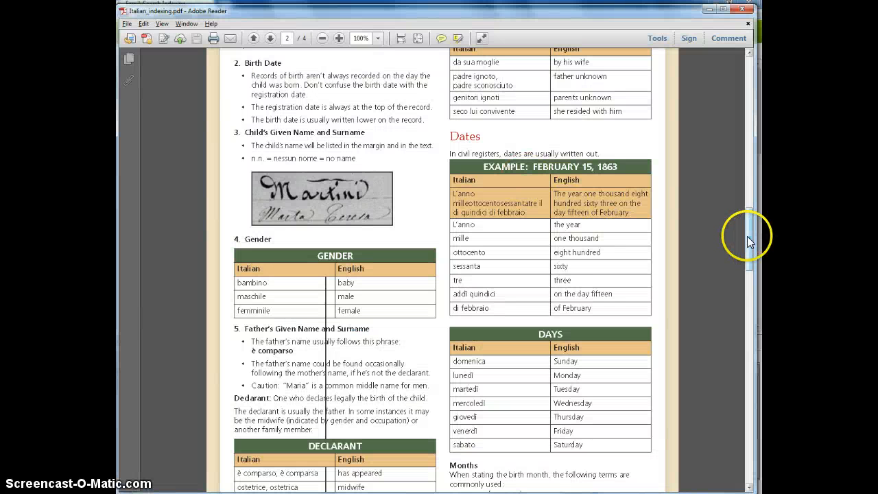
{"action": "left_click_drag", "start_coordinate": [748, 237], "coordinate": [750, 317]}
{"action": "key", "text": "alt+Tab"}
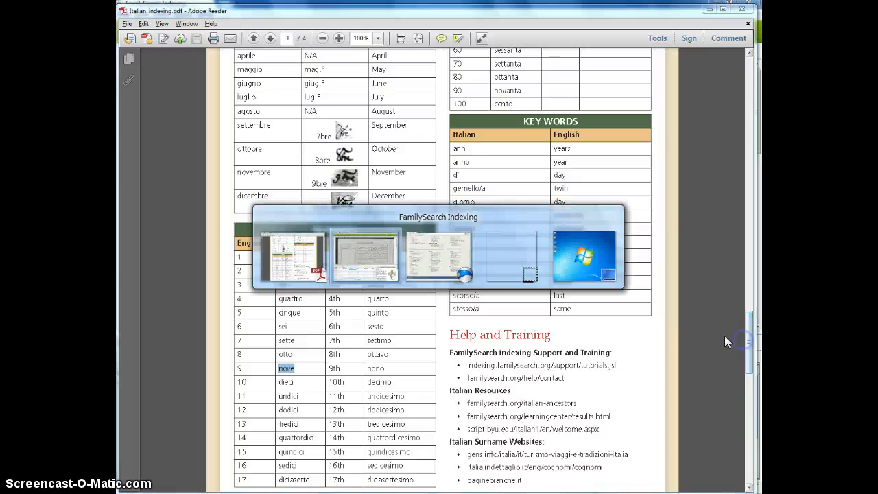
{"action": "key", "text": "alt+Tab"}
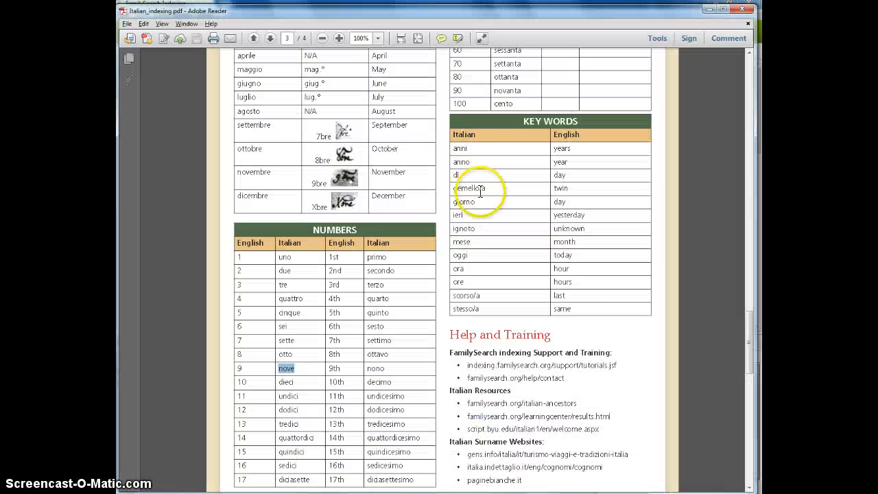
{"action": "scroll", "coordinate": [501, 206], "scroll_direction": "up", "scroll_amount": 1}
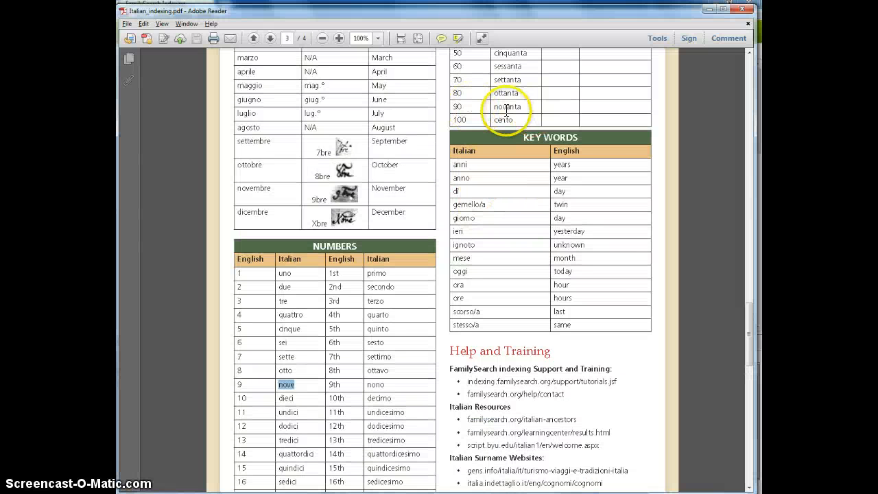
{"action": "key", "text": "alt+Tab"}
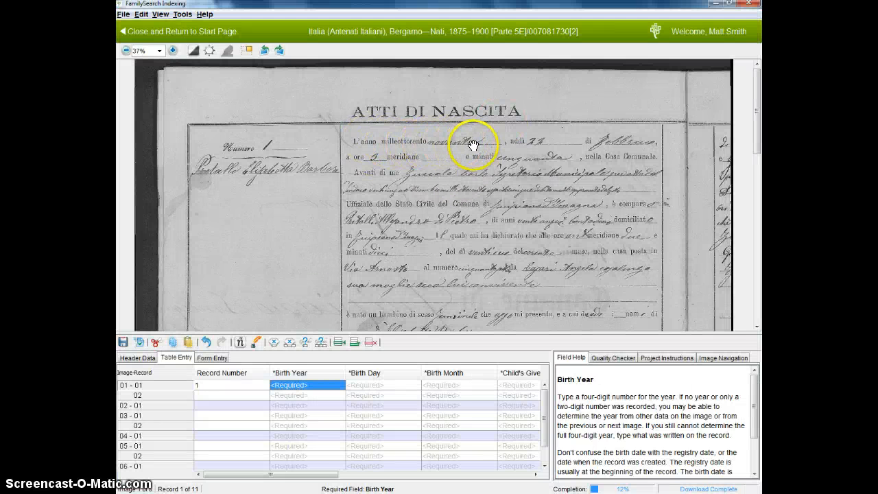
{"action": "left_click", "coordinate": [296, 386]}
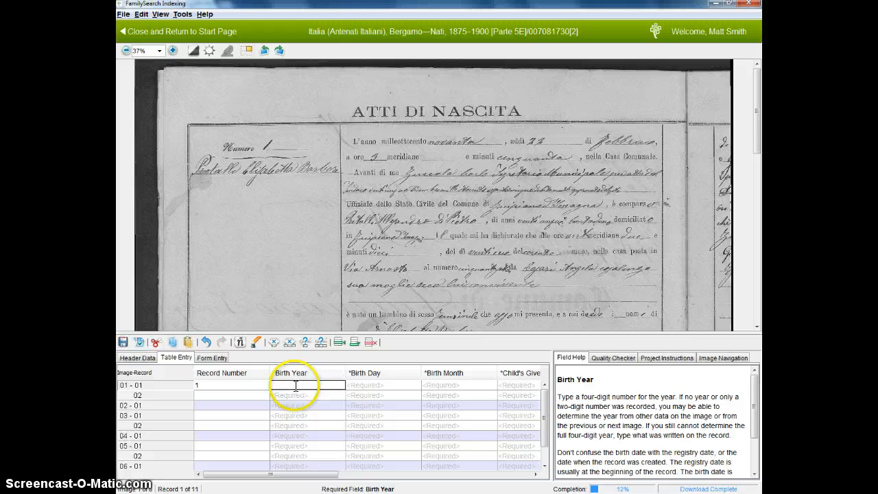
{"action": "type", "text": "1890"}
{"action": "key", "text": "Tab"}
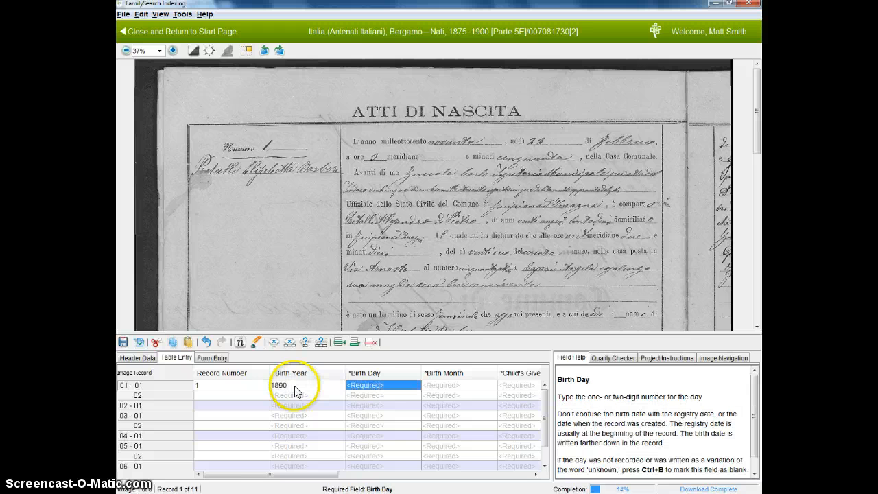
- Check where the guide's sample form places the birth date, and examine the matching passage of the record at 50% zoom
{"action": "key", "text": "alt+Tab"}
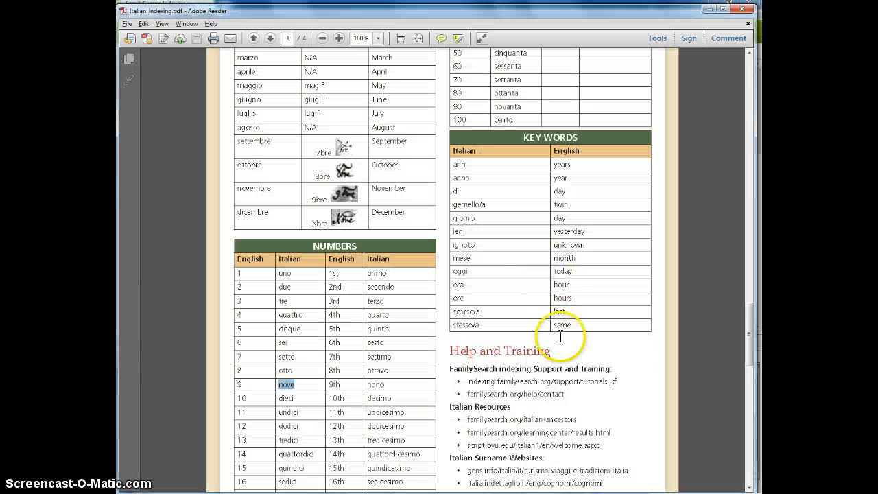
{"action": "left_click_drag", "start_coordinate": [749, 336], "coordinate": [741, 187]}
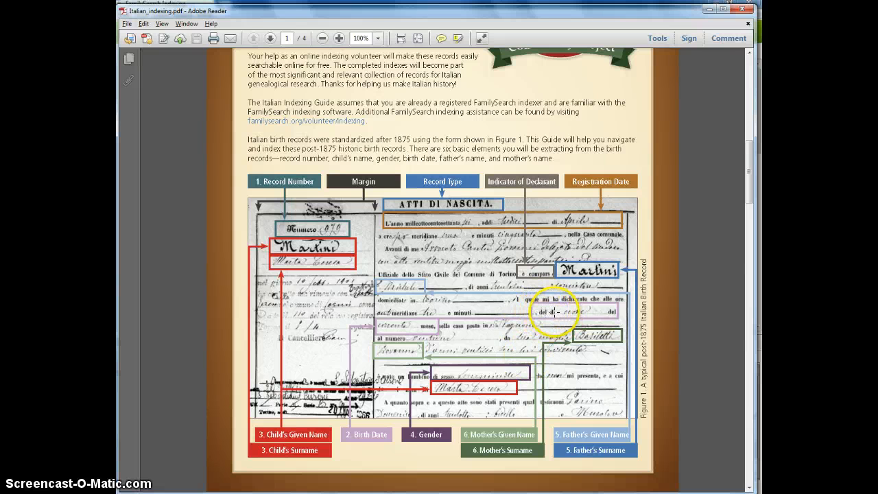
{"action": "key", "text": "alt+Tab"}
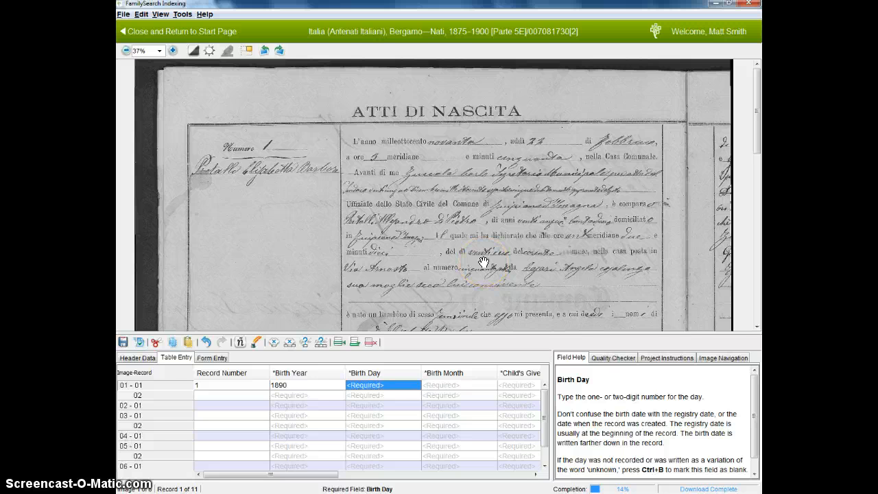
{"action": "left_click", "coordinate": [173, 50]}
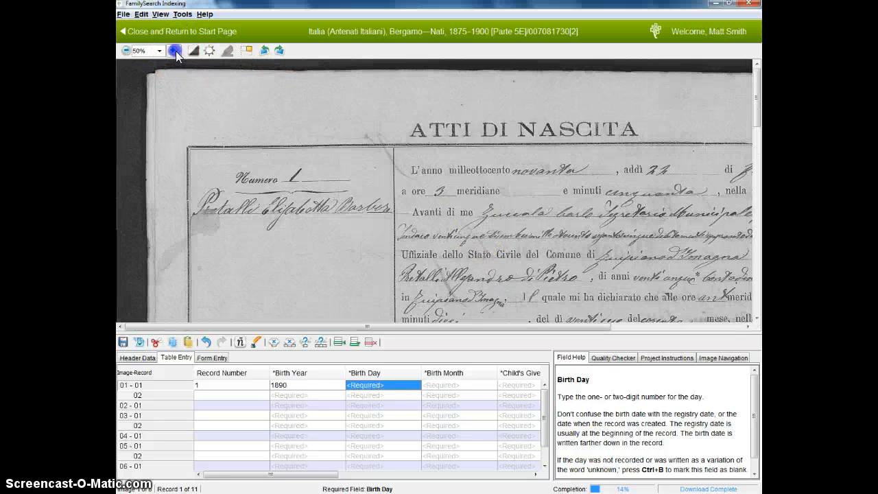
{"action": "left_click_drag", "start_coordinate": [580, 175], "coordinate": [476, 103]}
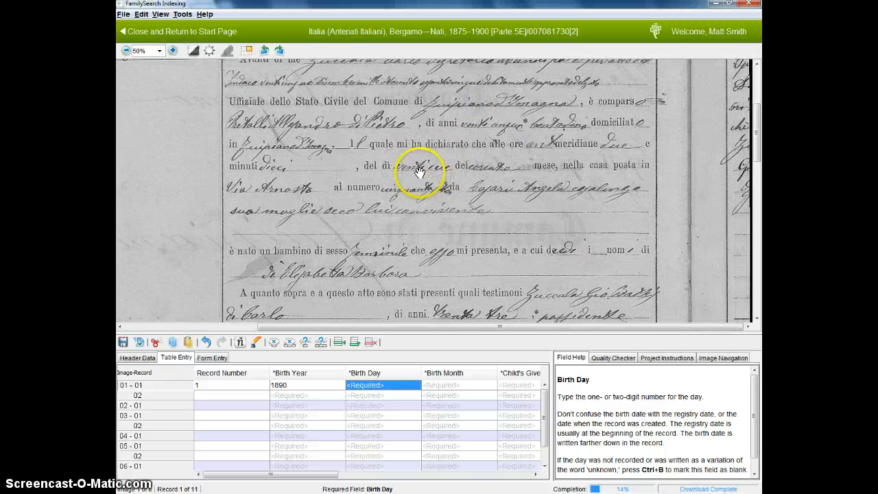
- Translate the handwritten day using the guide's Numbers table and enter the first record's Birth Day
{"action": "key", "text": "alt+Tab"}
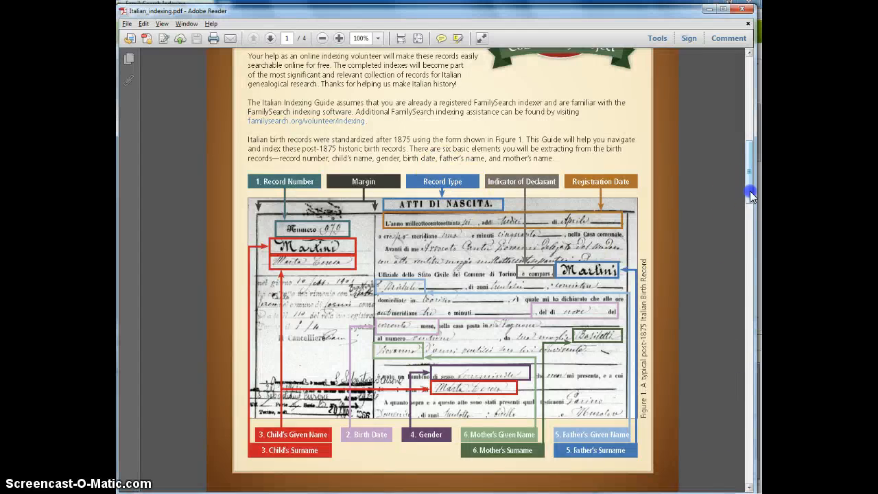
{"action": "left_click_drag", "start_coordinate": [751, 196], "coordinate": [743, 309]}
{"action": "key", "text": "alt+Tab"}
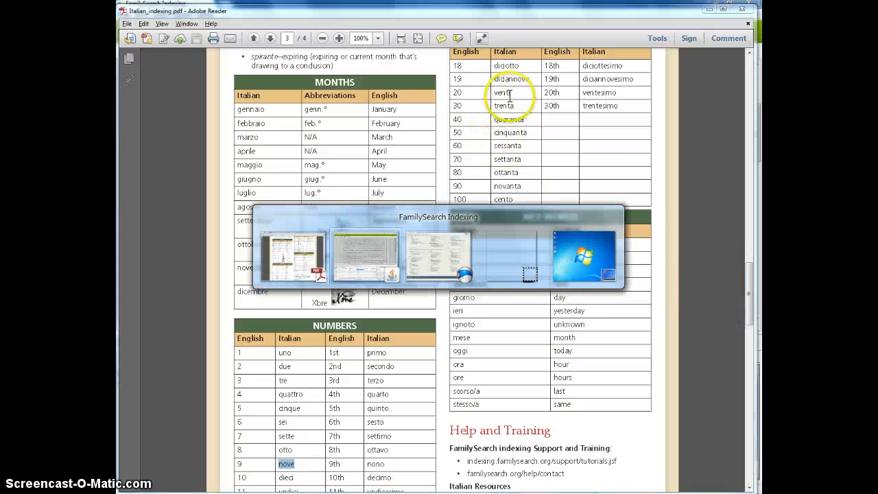
{"action": "key", "text": "alt+Tab"}
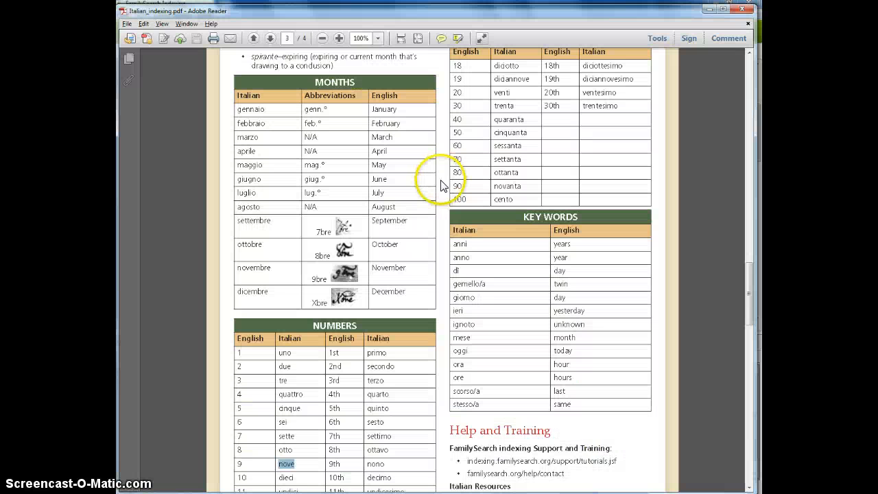
{"action": "key", "text": "alt+Tab"}
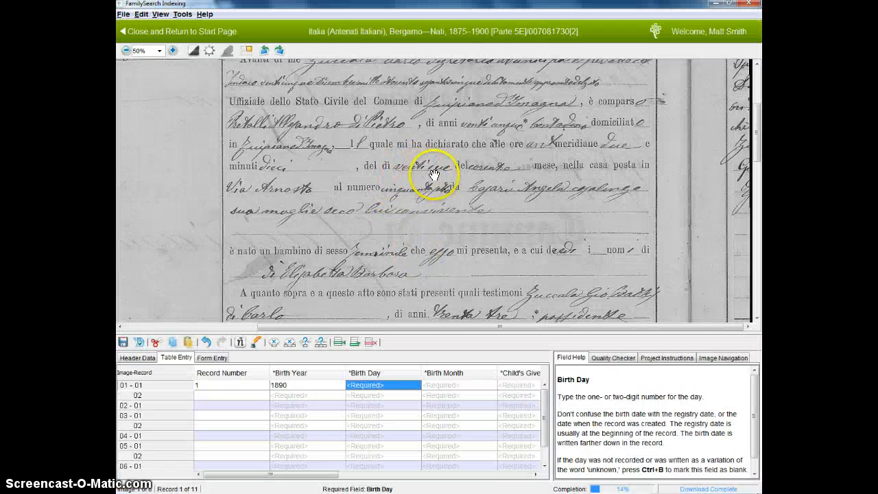
{"action": "key", "text": "alt+Tab"}
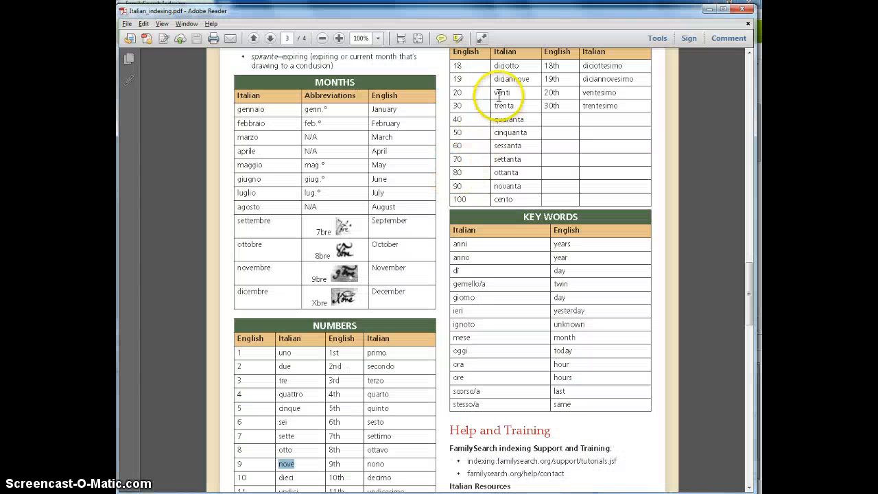
{"action": "left_click", "coordinate": [288, 368]}
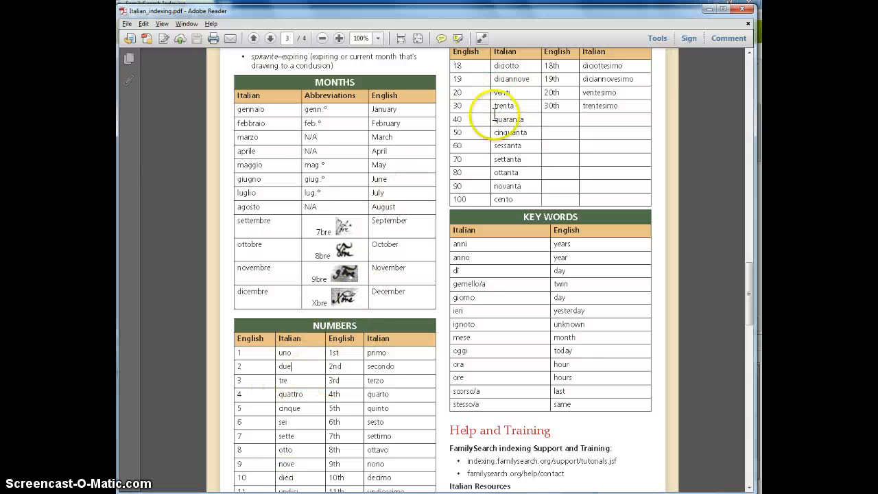
{"action": "key", "text": "alt+Tab"}
{"action": "left_click", "coordinate": [391, 384]}
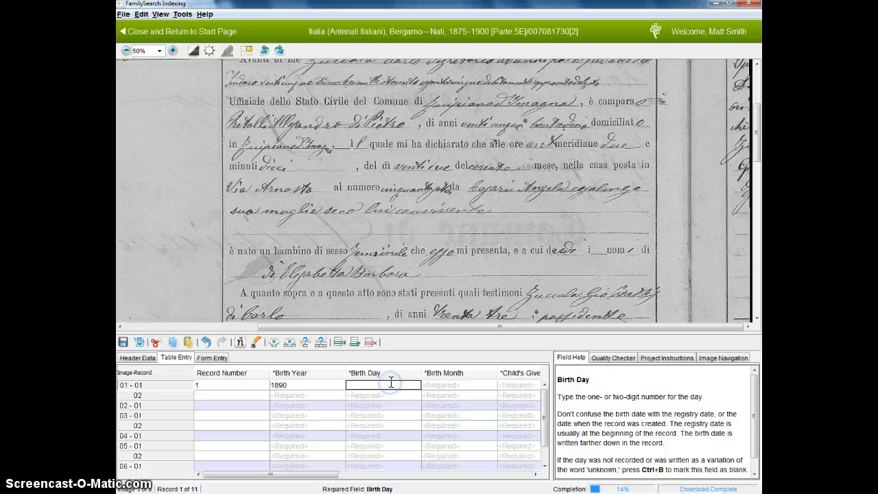
{"action": "left_click", "coordinate": [431, 114]}
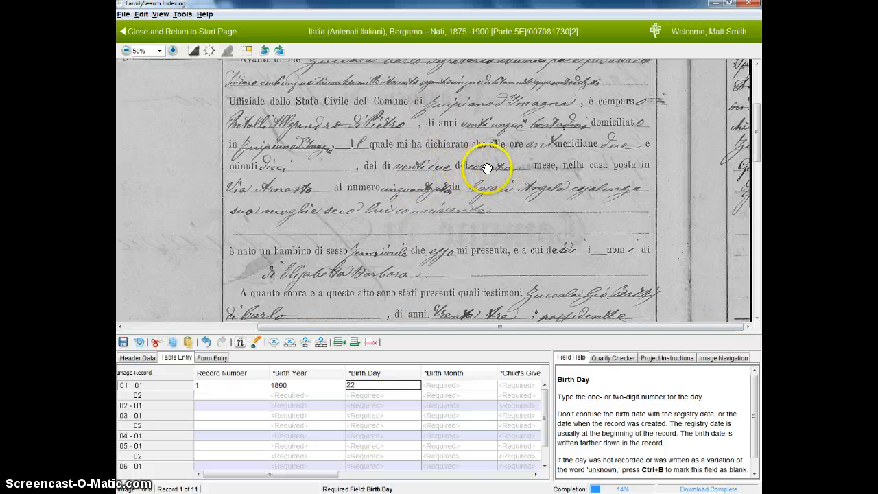
- Read the guide's Months terms for stating a birth month, and find the registration month at the top of the first record
{"action": "key", "text": "alt+Tab"}
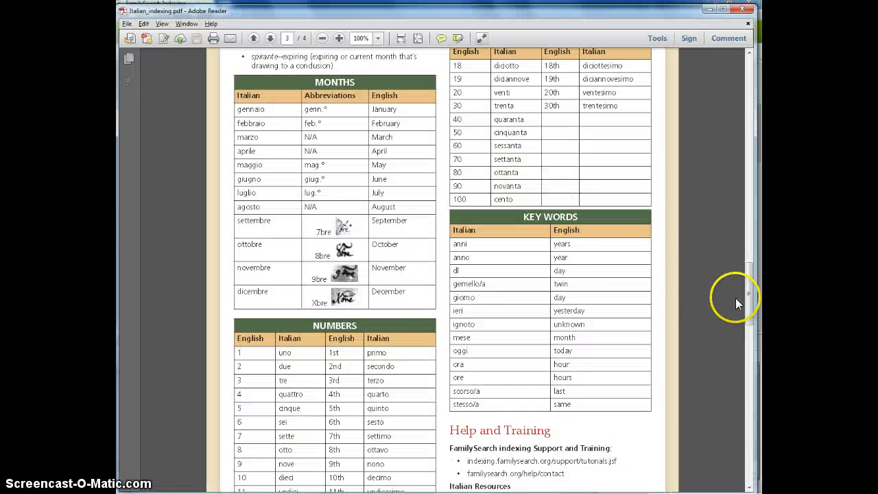
{"action": "left_click_drag", "start_coordinate": [751, 298], "coordinate": [749, 272]}
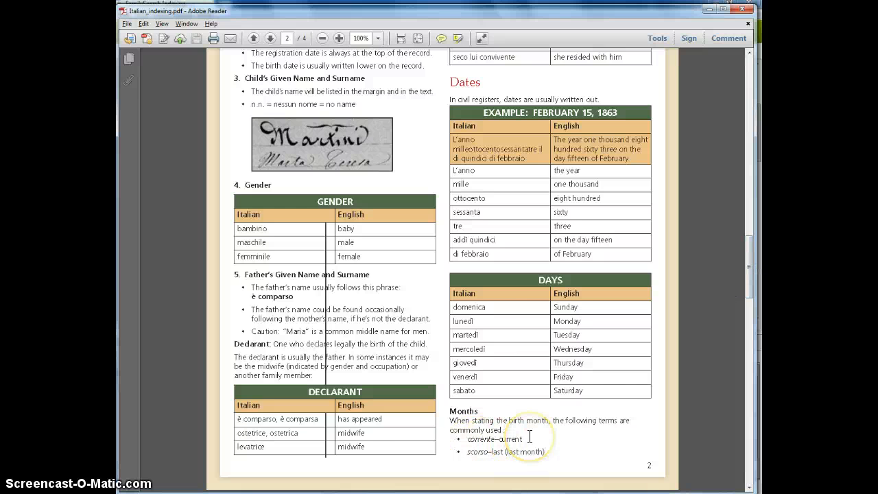
{"action": "key", "text": "alt+Tab"}
{"action": "scroll", "coordinate": [617, 193], "scroll_direction": "up", "scroll_amount": 2}
{"action": "scroll", "coordinate": [614, 203], "scroll_direction": "down", "scroll_amount": 1}
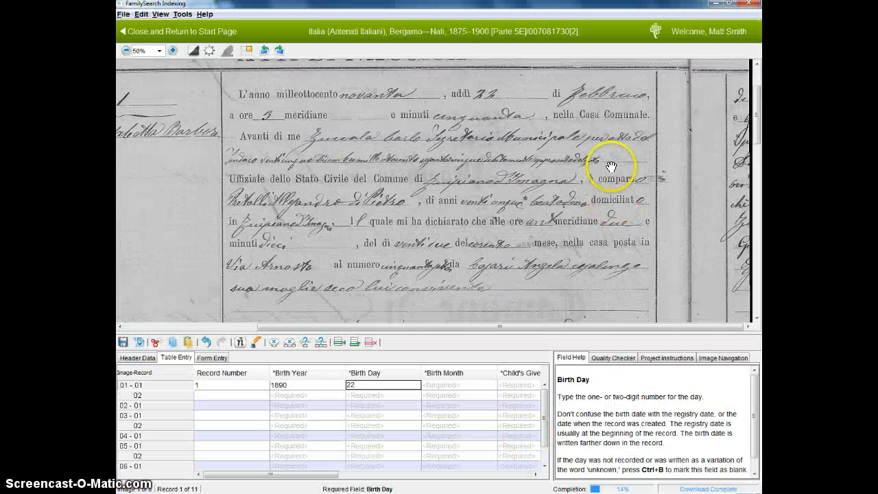
{"action": "key", "text": "alt+Tab"}
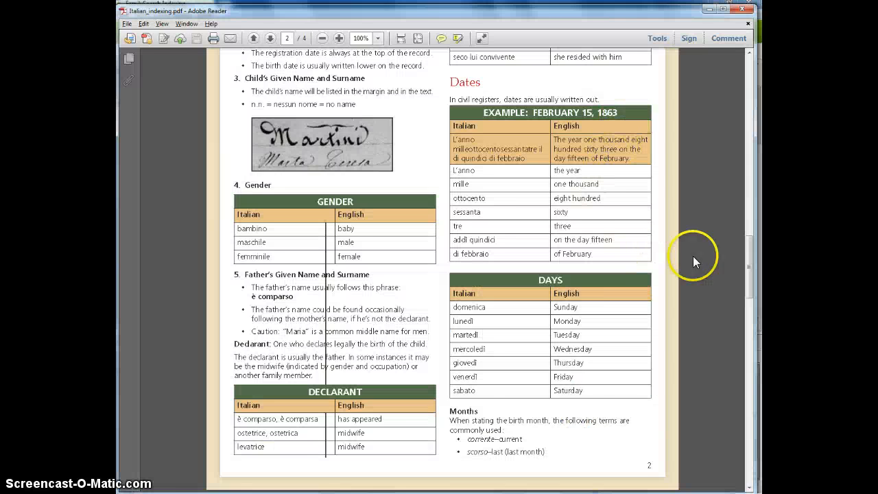
{"action": "key", "text": "alt+Tab"}
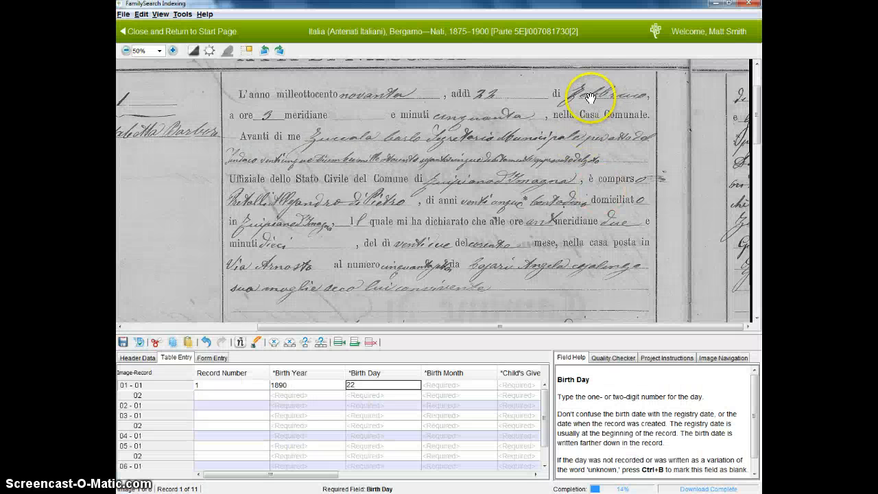
- Translate the registration month using the guide's Months table and enter Feb as the first record's Birth Month
{"action": "key", "text": "alt+Tab"}
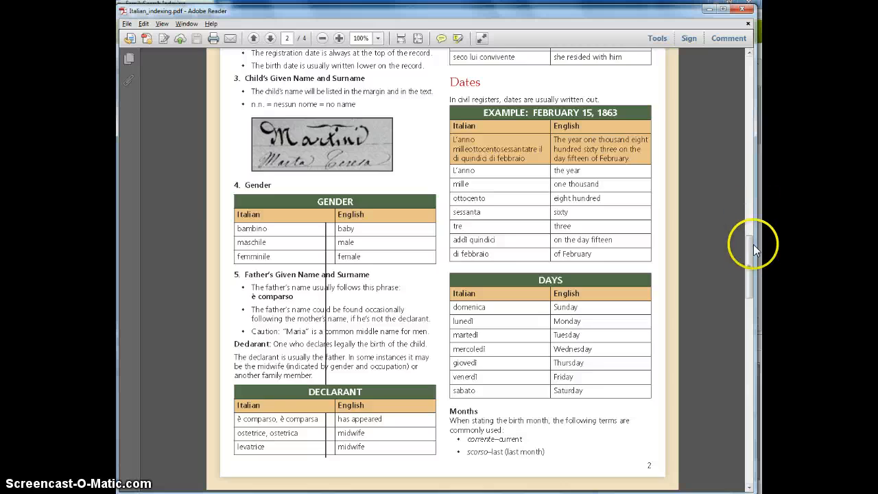
{"action": "left_click_drag", "start_coordinate": [754, 245], "coordinate": [736, 316]}
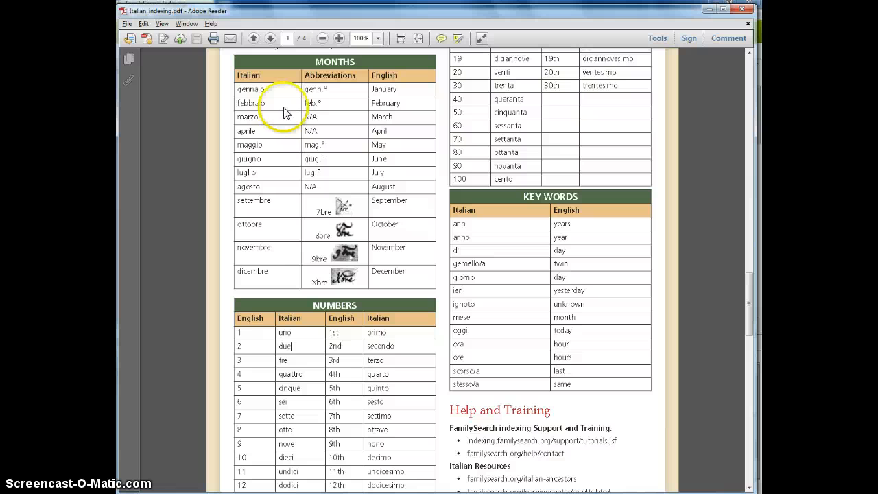
{"action": "key", "text": "alt+Tab"}
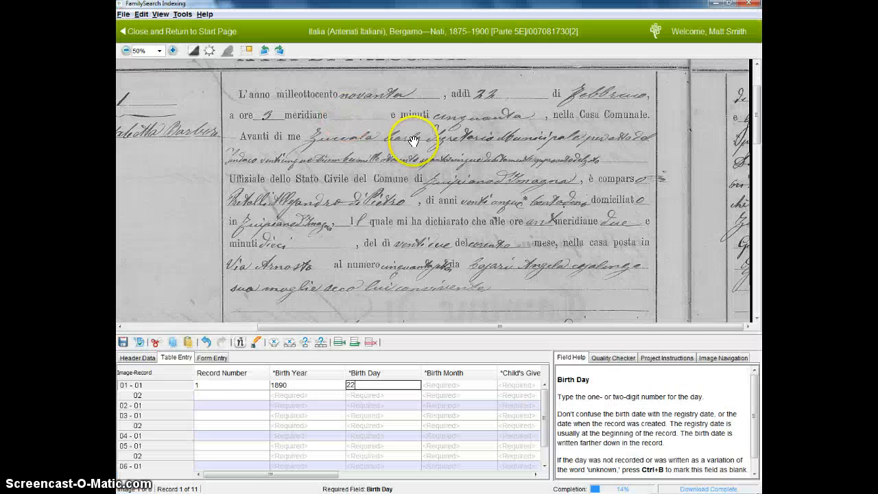
{"action": "left_click", "coordinate": [432, 385]}
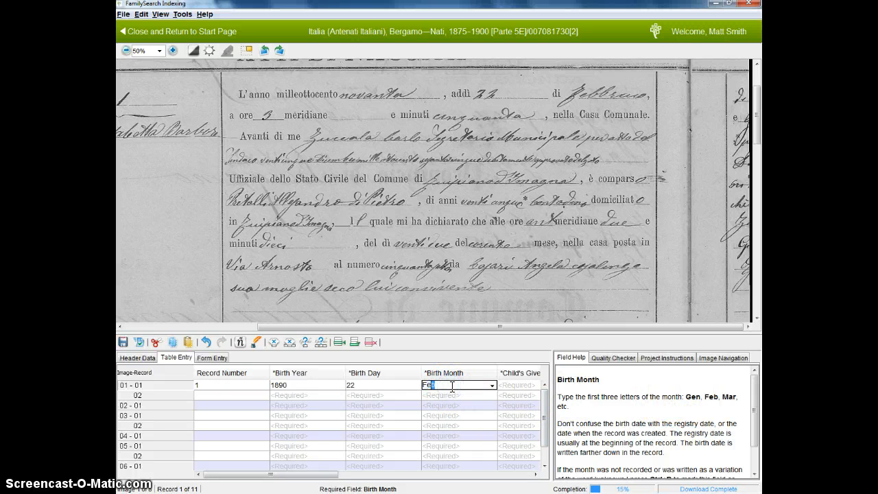
{"action": "key", "text": "Tab"}
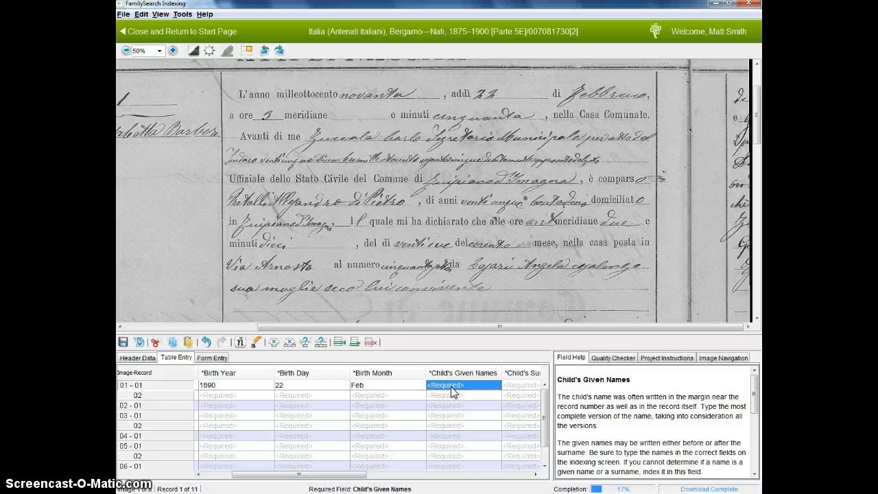
- Clear the first record's Birth Month and choose Feb from the list of month abbreviations instead
{"action": "left_click", "coordinate": [380, 385]}
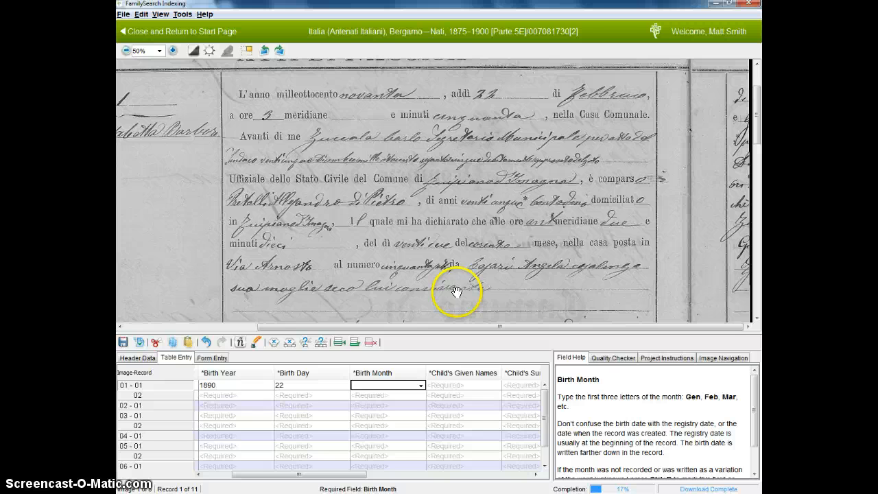
{"action": "left_click", "coordinate": [421, 385]}
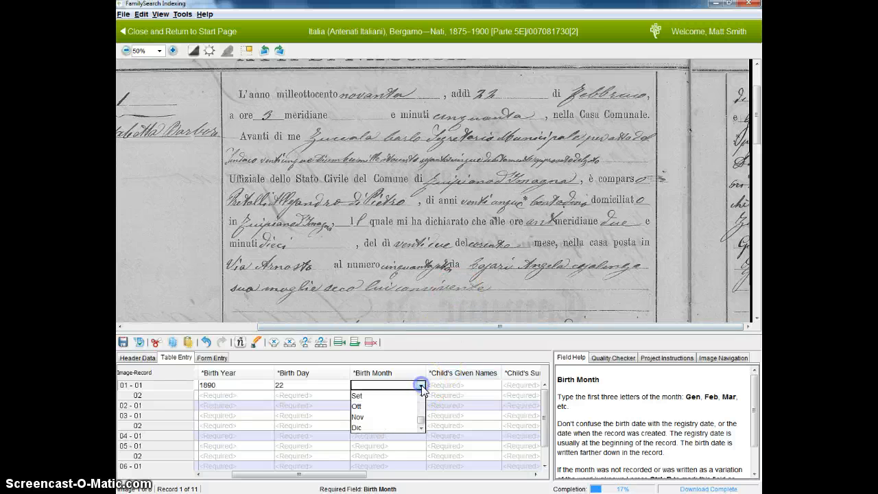
{"action": "left_click_drag", "start_coordinate": [421, 424], "coordinate": [421, 422]}
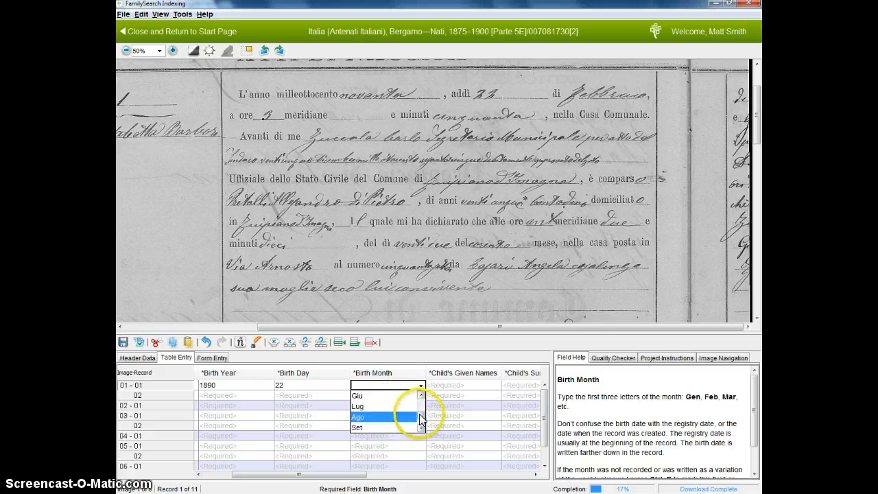
{"action": "scroll", "coordinate": [411, 411], "scroll_direction": "up", "scroll_amount": 2}
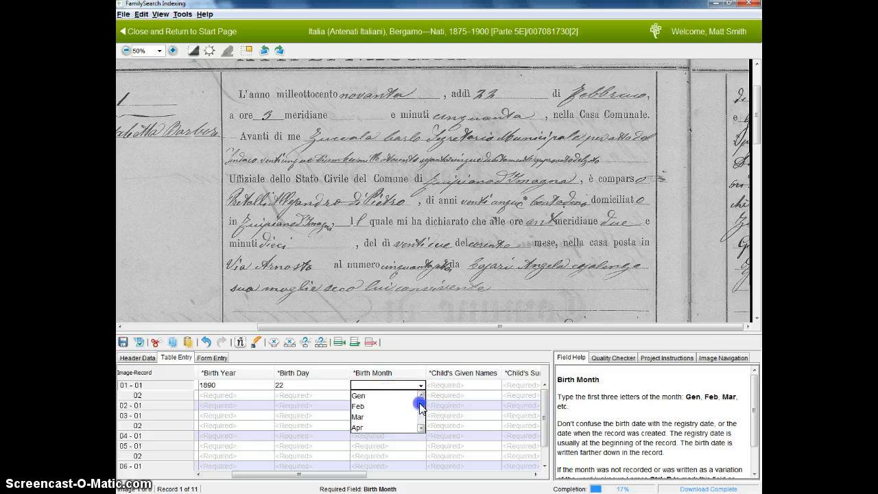
{"action": "left_click", "coordinate": [382, 406]}
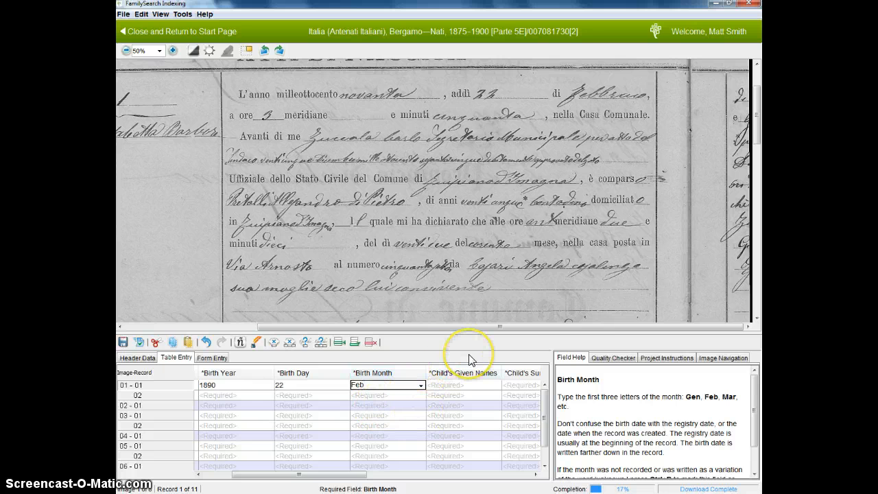
{"action": "key", "text": "Tab"}
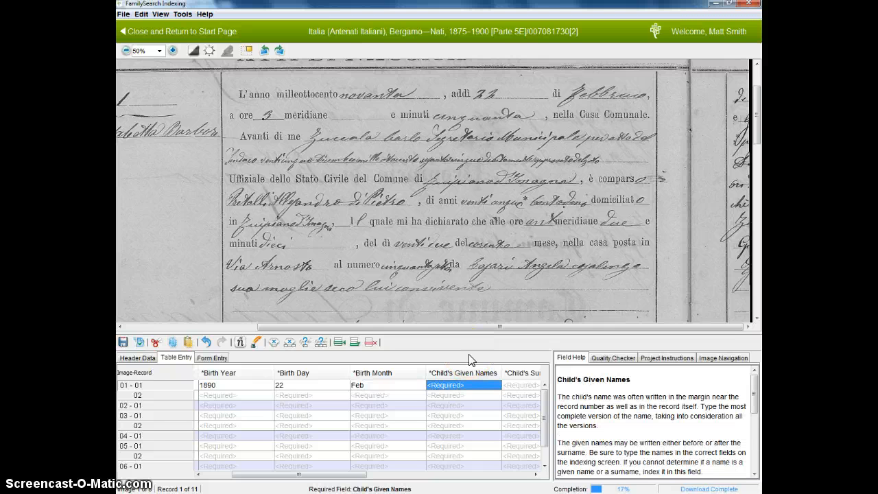
- Check where the guide's sample form places the child's name, and examine the matching parts of the first record at 37% zoom
{"action": "key", "text": "alt+Tab"}
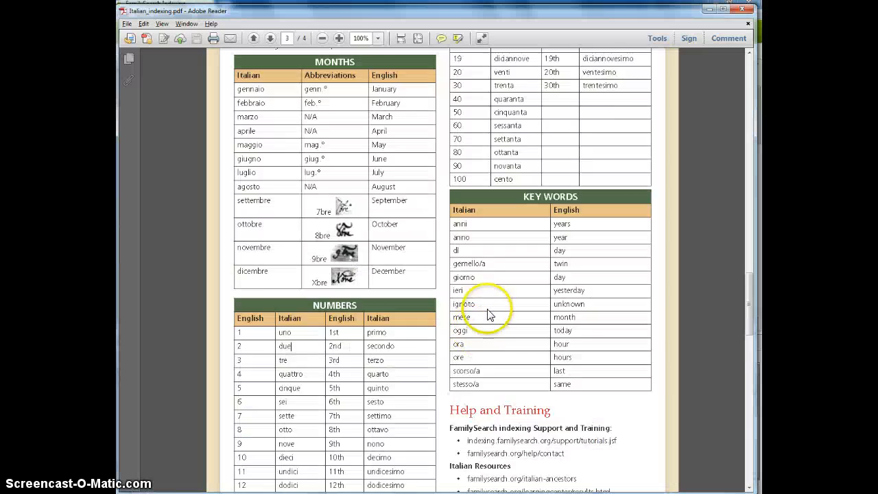
{"action": "left_click_drag", "start_coordinate": [749, 301], "coordinate": [737, 176]}
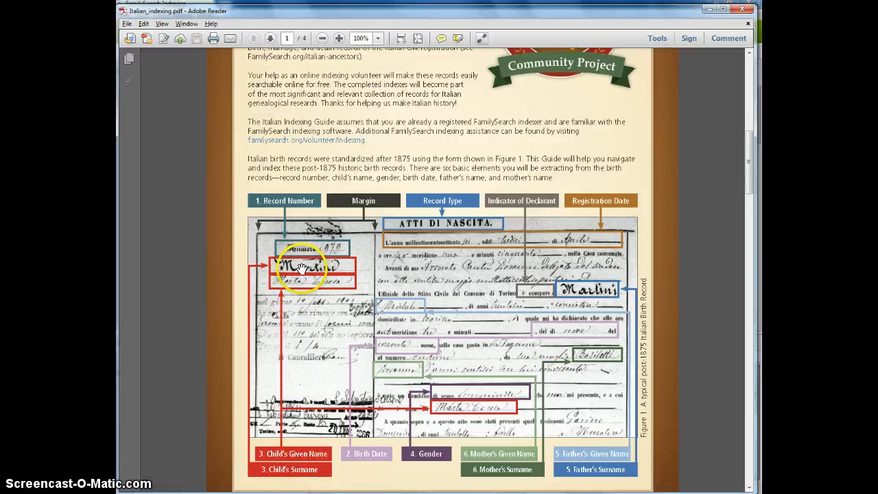
{"action": "key", "text": "alt+Tab"}
{"action": "left_click_drag", "start_coordinate": [306, 304], "coordinate": [479, 275]}
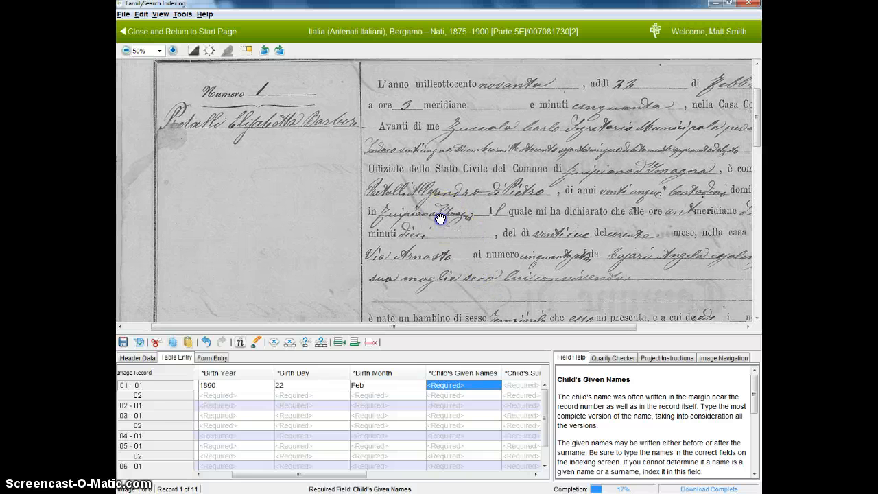
{"action": "left_click_drag", "start_coordinate": [441, 222], "coordinate": [410, 229]}
{"action": "left_click", "coordinate": [245, 144]}
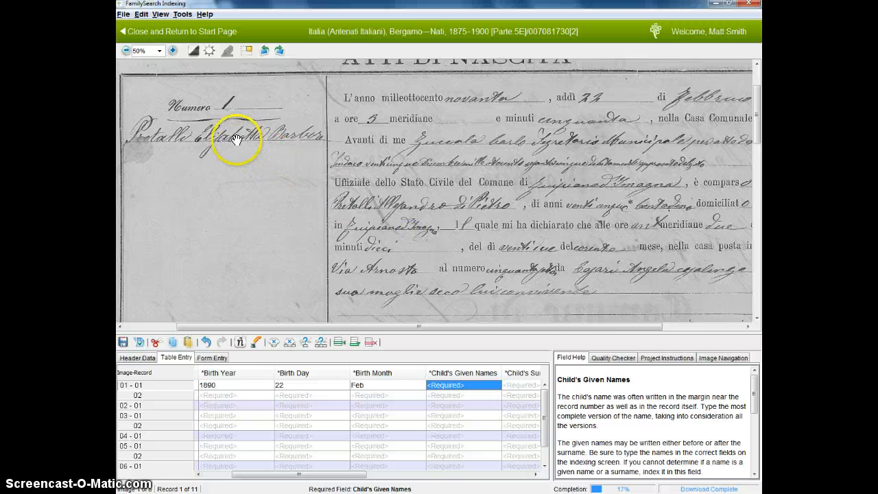
{"action": "left_click", "coordinate": [126, 50]}
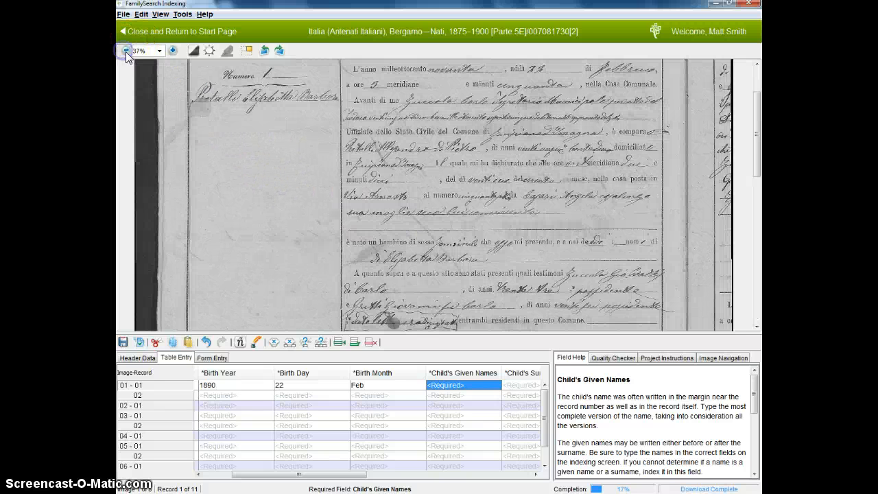
{"action": "left_click_drag", "start_coordinate": [421, 101], "coordinate": [418, 143]}
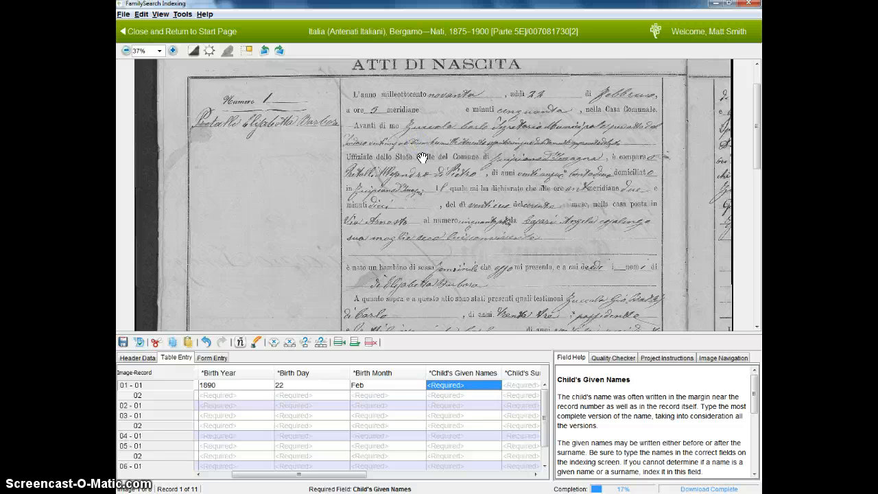
{"action": "mouse_move", "coordinate": [423, 157]}
{"action": "left_mouse_down"}
{"action": "mouse_move", "coordinate": [386, 190]}
{"action": "mouse_move", "coordinate": [410, 180]}
{"action": "left_mouse_up"}
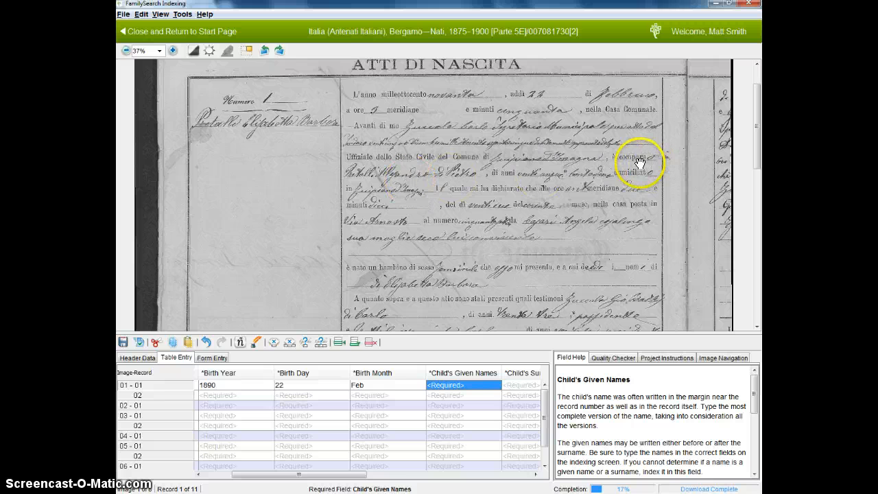
- Compare the father's surname after "è compars" in the guide's sample form with the same passage of the first record
{"action": "key", "text": "alt+Tab"}
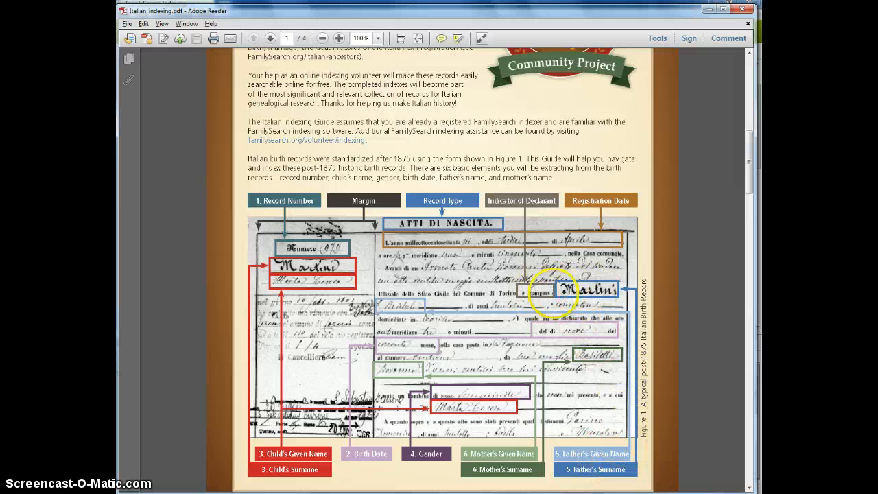
{"action": "key", "text": "alt+Tab"}
{"action": "key", "text": "alt+Tab"}
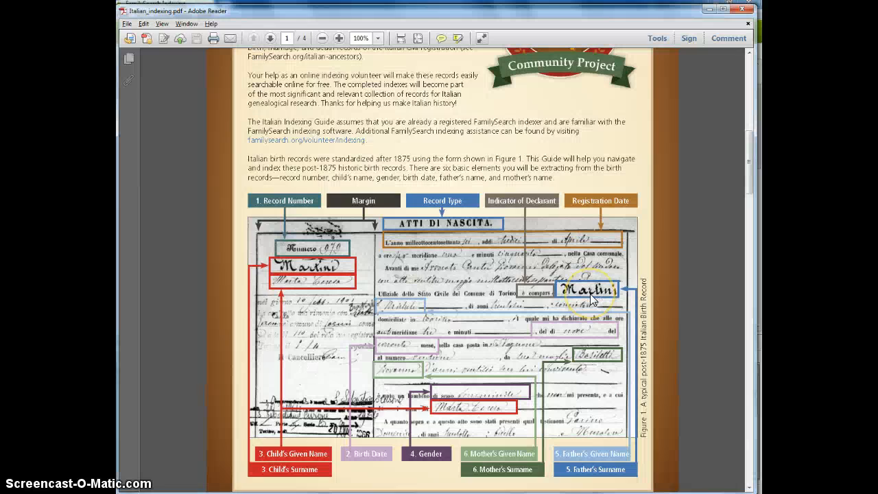
{"action": "key", "text": "alt+Tab"}
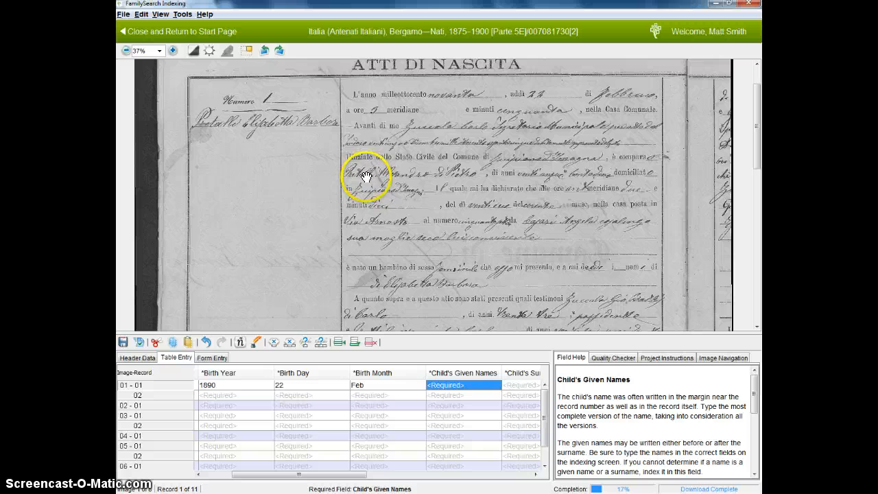
{"action": "key", "text": "alt+Tab"}
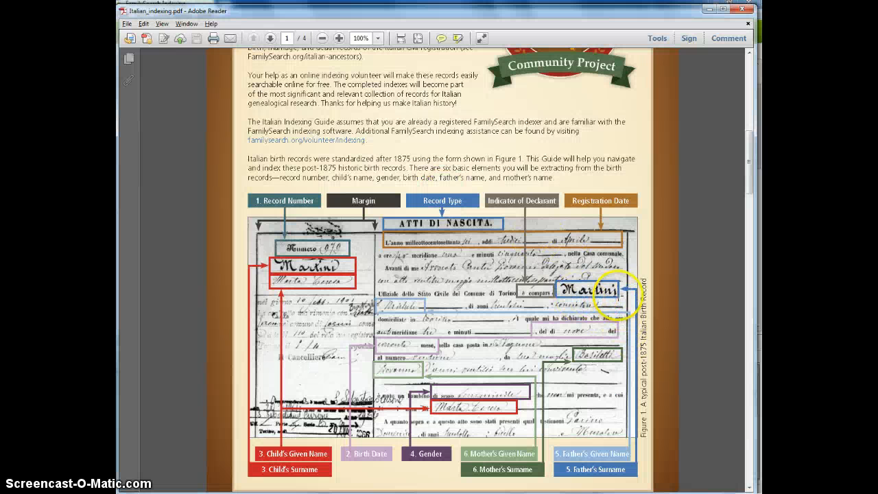
{"action": "key", "text": "alt+Tab"}
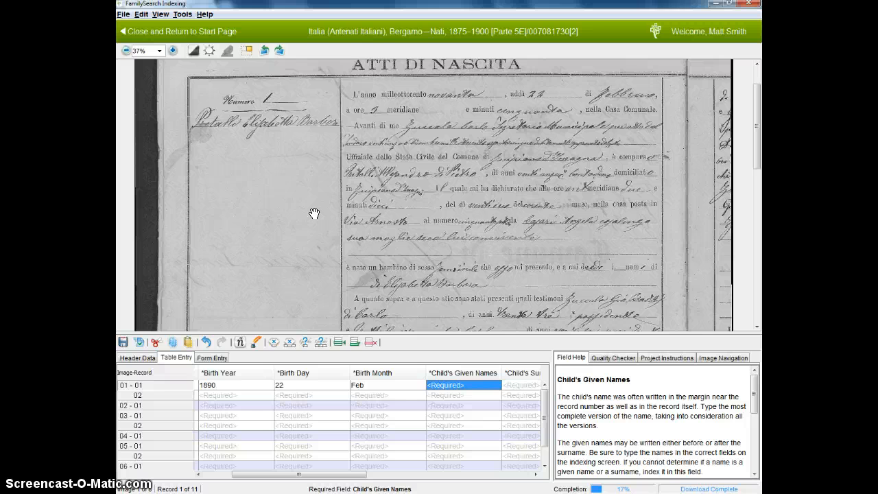
{"action": "key", "text": "F4"}
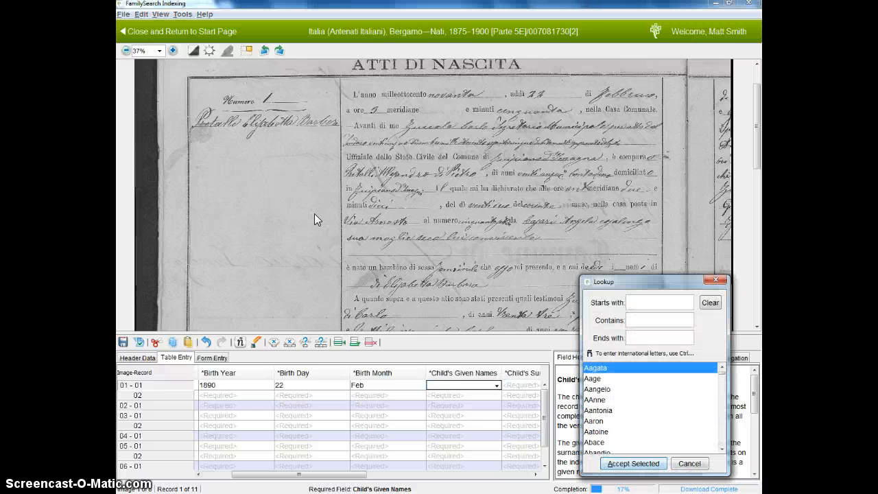
{"action": "left_click_drag", "start_coordinate": [629, 291], "coordinate": [565, 208]}
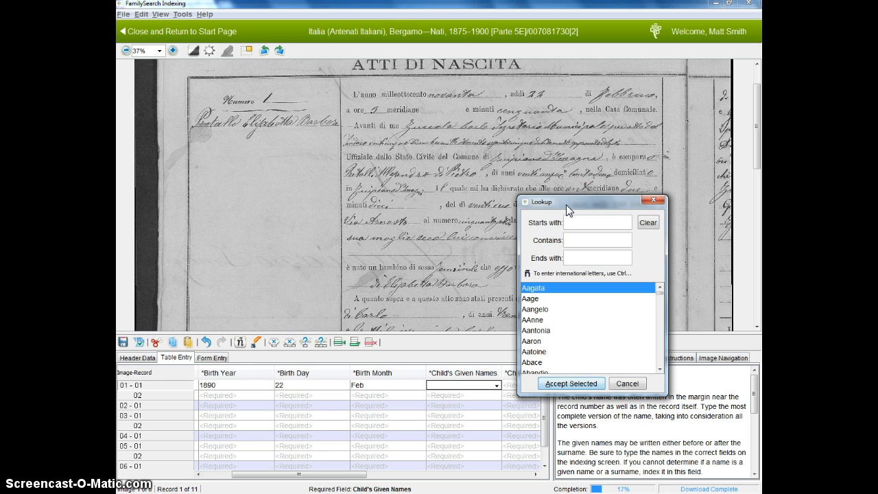
{"action": "left_click", "coordinate": [653, 200]}
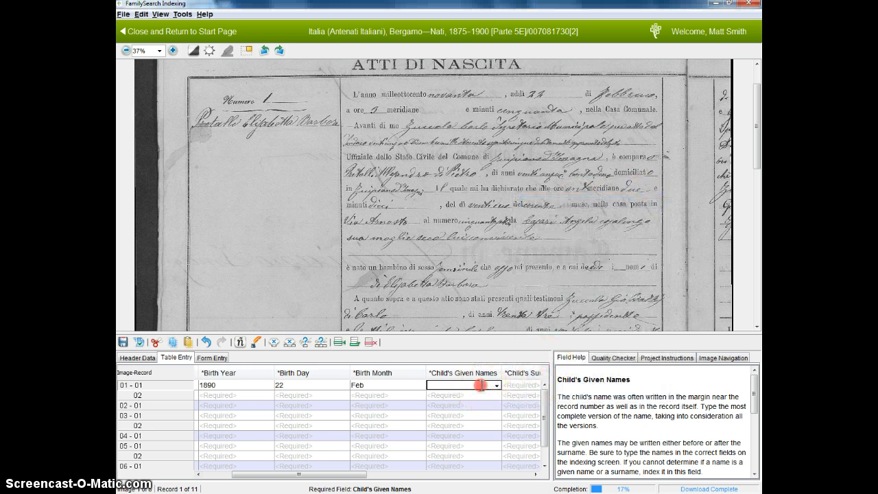
- Look up the child's first given name in the name list and accept it for the first record's Child's Given Names
{"action": "right_click", "coordinate": [482, 389]}
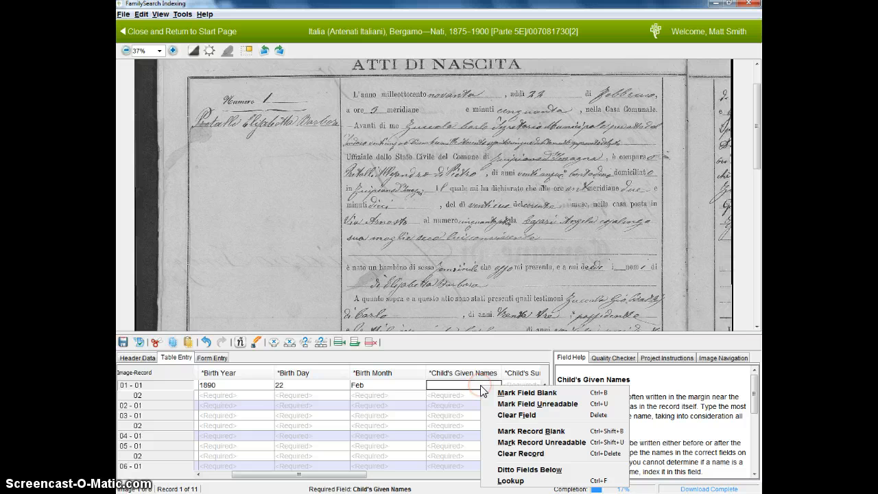
{"action": "left_click", "coordinate": [528, 481]}
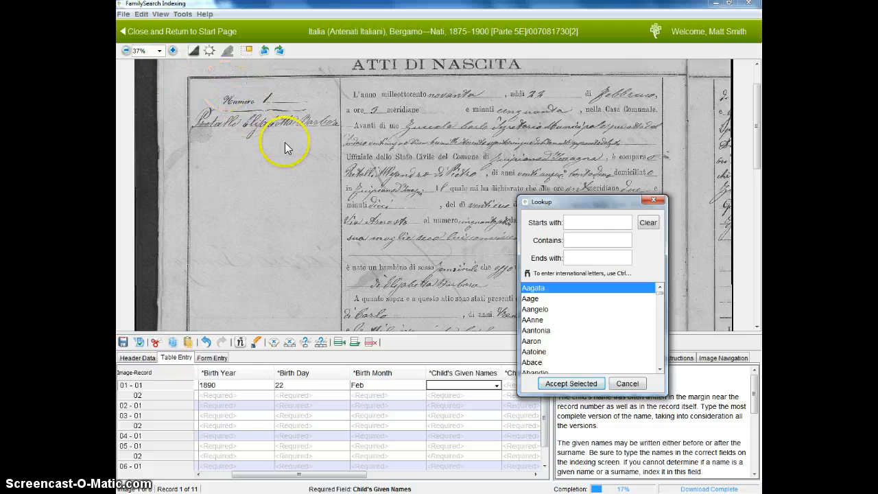
{"action": "type", "text": "e"}
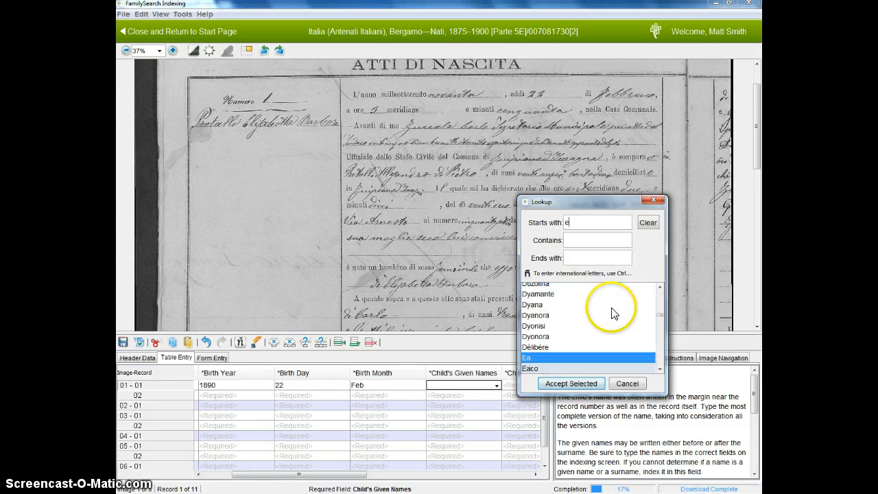
{"action": "type", "text": "liz"}
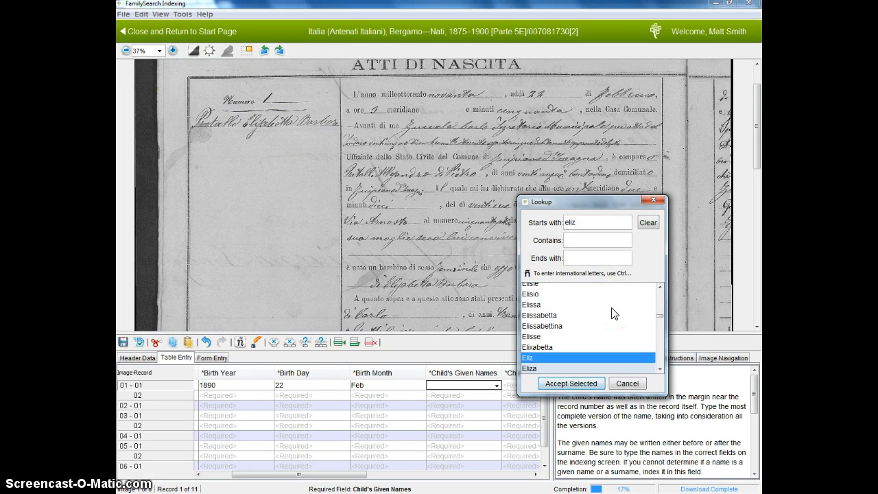
{"action": "type", "text": "a"}
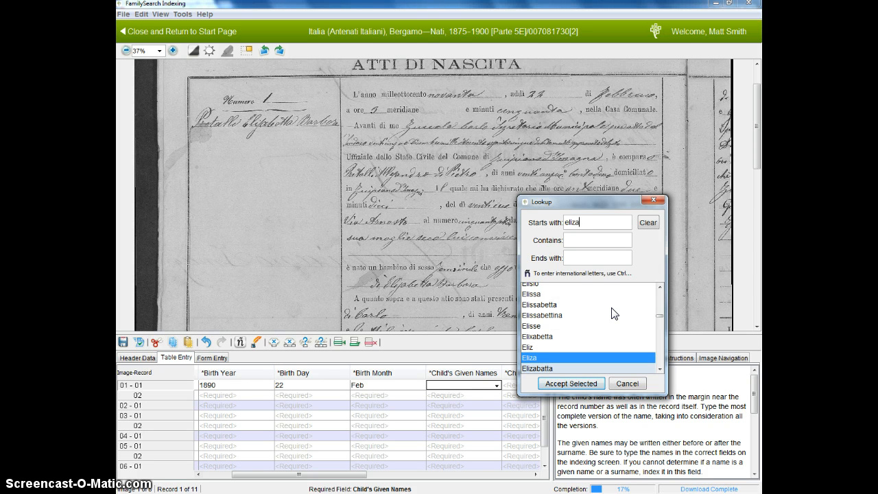
{"action": "type", "text": "betta"}
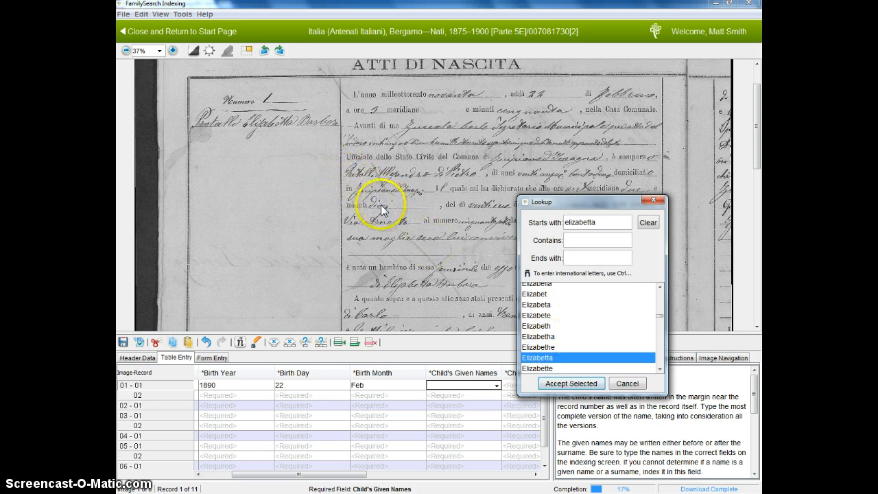
{"action": "double_click", "coordinate": [553, 359]}
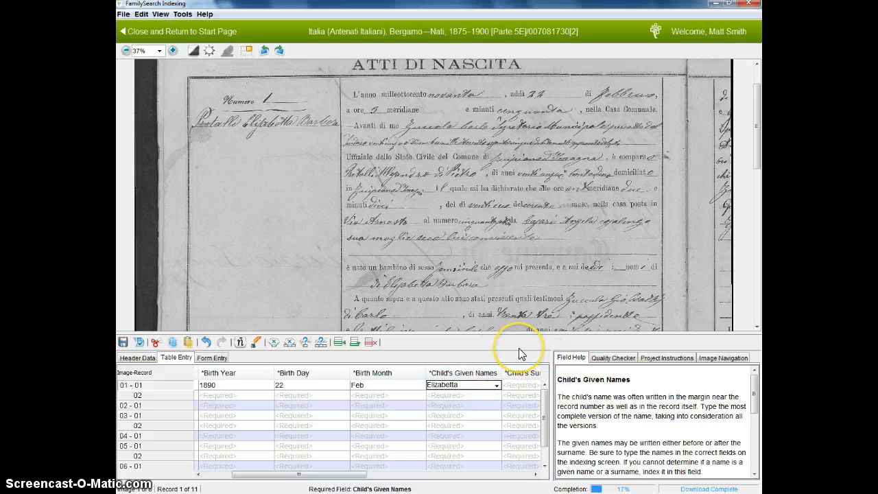
- Check the child's second given name in the lookup list and add it after the first in Child's Given Names
{"action": "key", "text": "ctrl+l"}
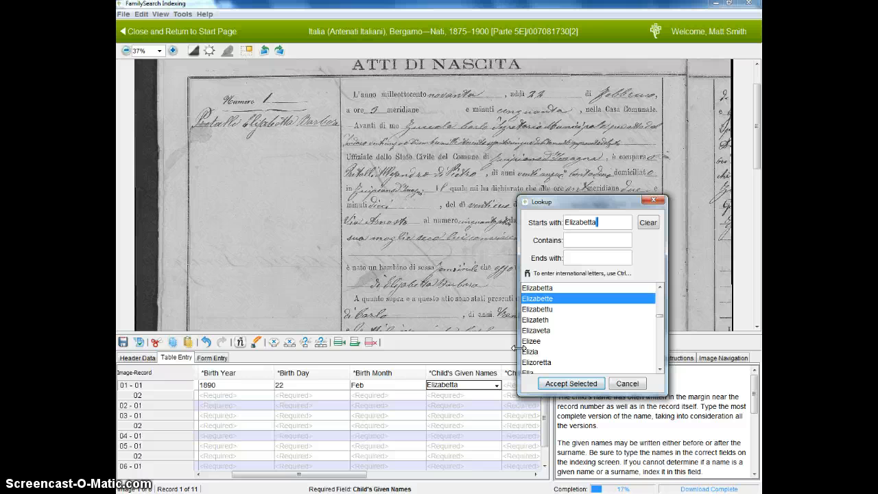
{"action": "double_click", "coordinate": [602, 223]}
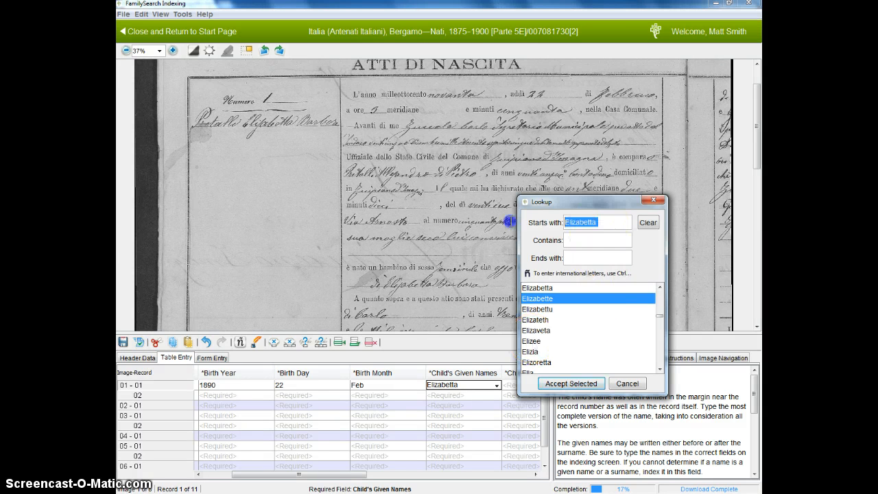
{"action": "key", "text": "BackSpace"}
{"action": "type", "text": "bar"}
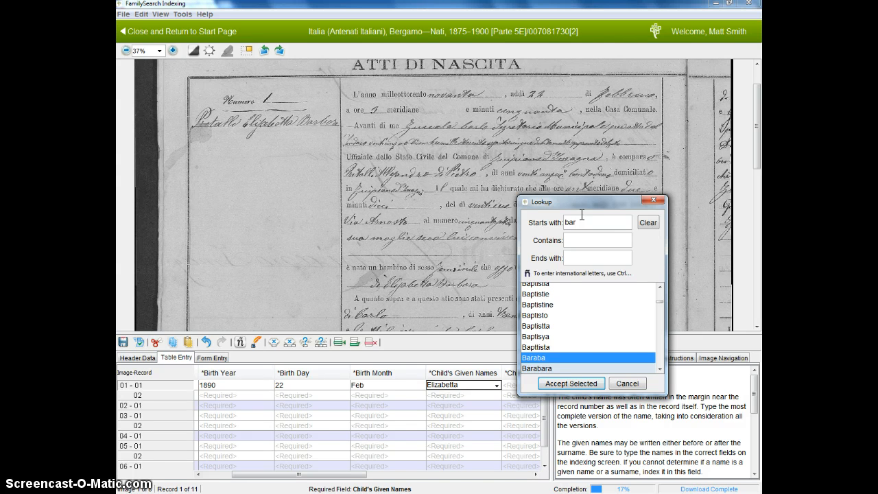
{"action": "type", "text": "b"}
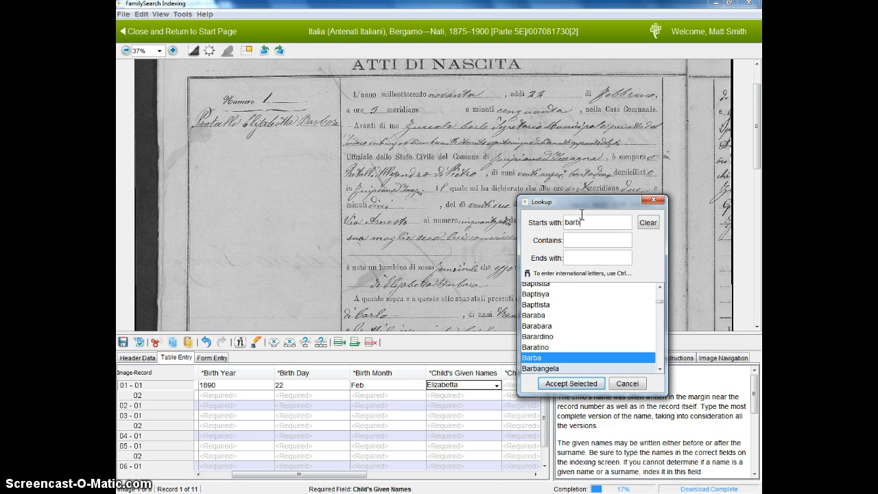
{"action": "type", "text": "ara"}
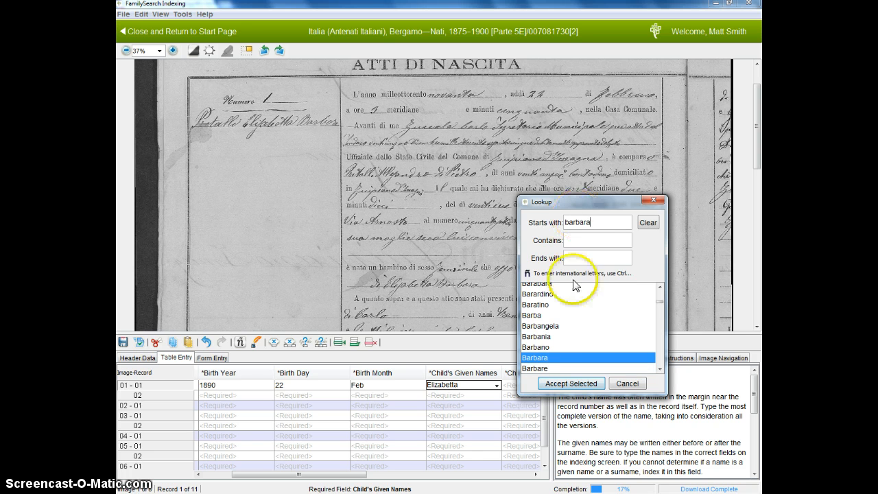
{"action": "left_click", "coordinate": [627, 383]}
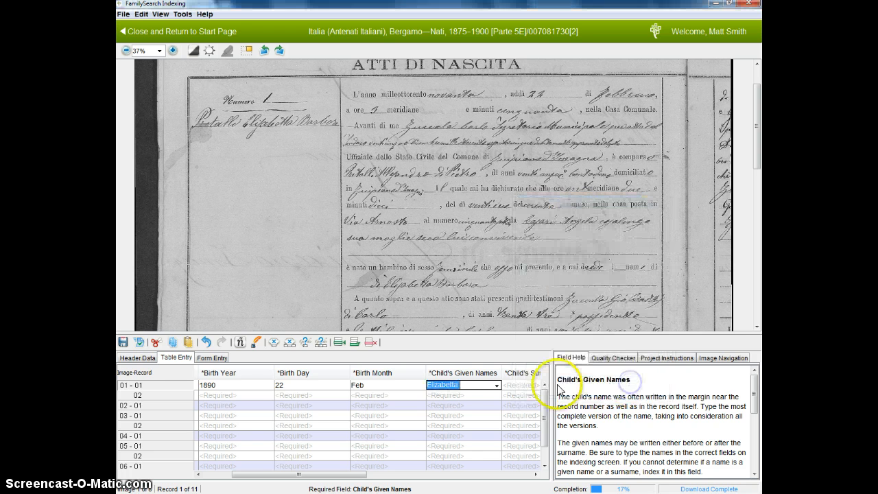
{"action": "type", "text": "Barbara"}
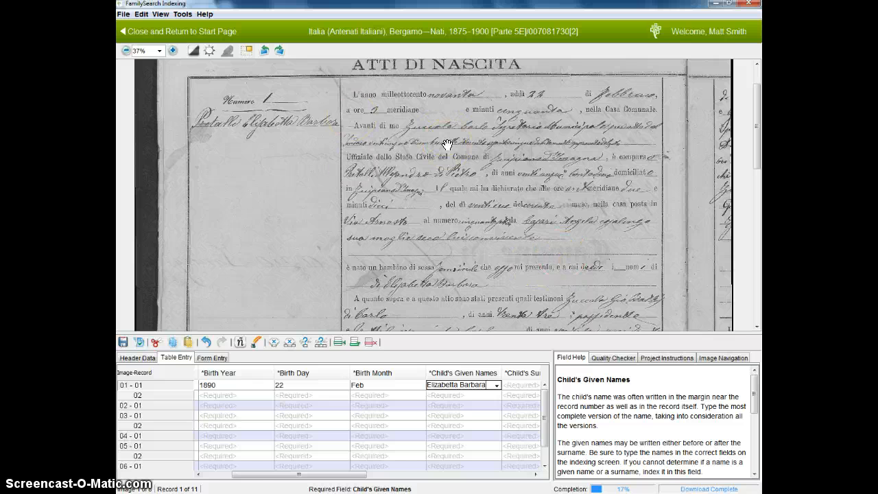
{"action": "key", "text": "Tab"}
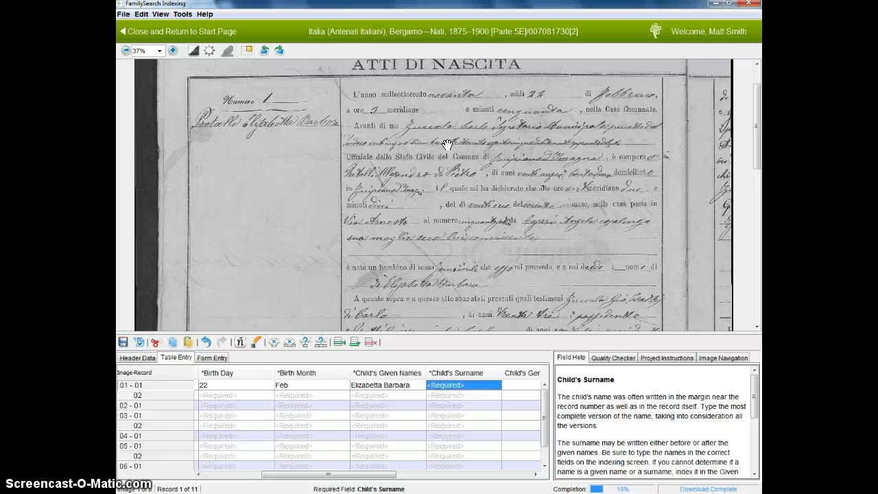
- Search the lookup list for the child's surname from the margin and enter it as written in Child's Surname
{"action": "key", "text": "ctrl+l"}
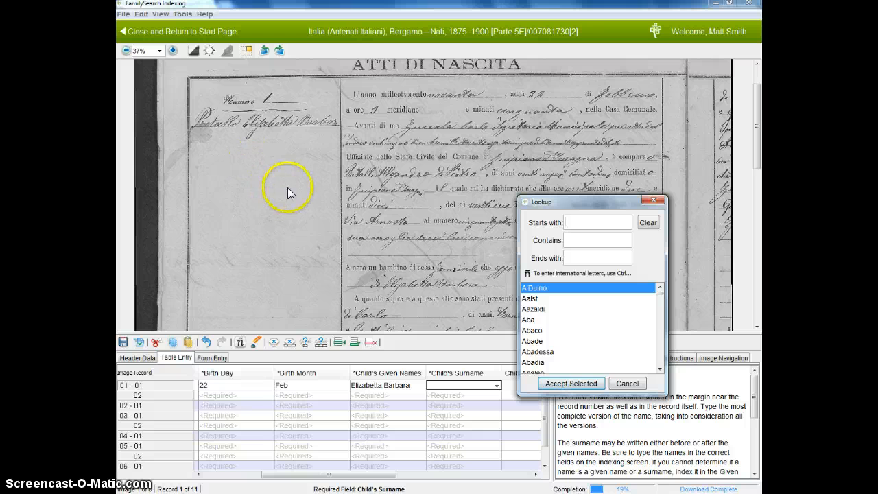
{"action": "type", "text": "pr"}
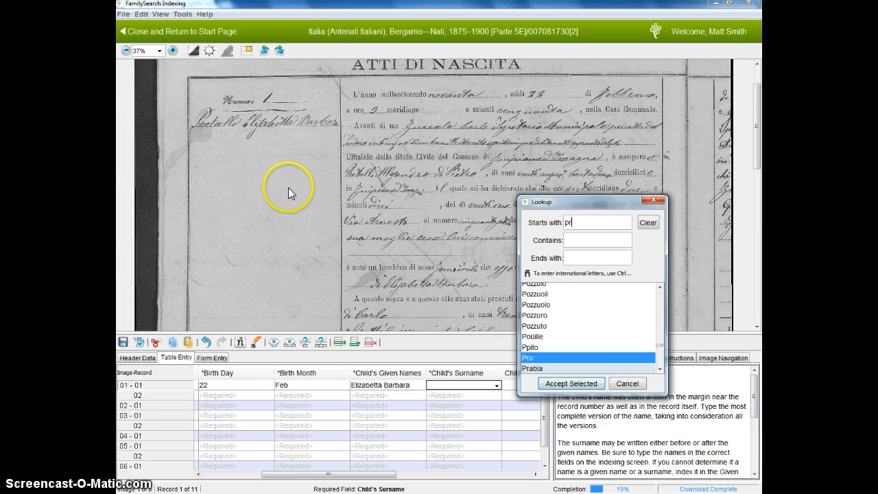
{"action": "type", "text": "etalli"}
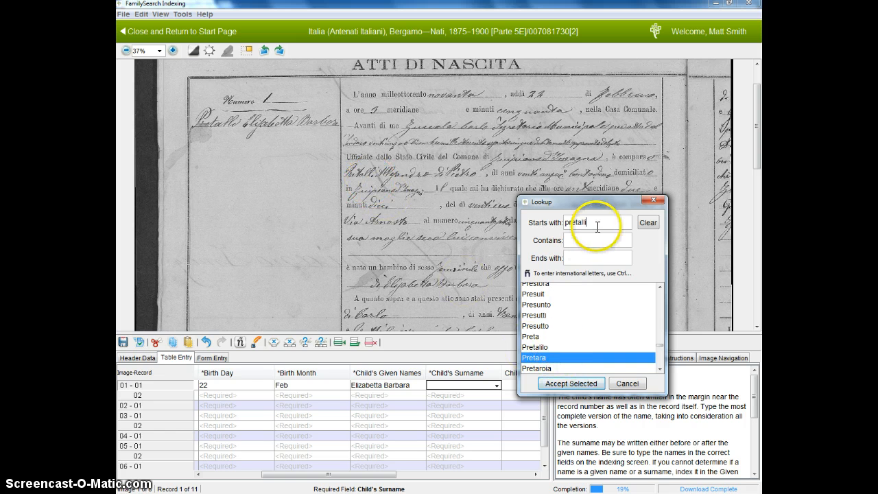
{"action": "left_click", "coordinate": [628, 384]}
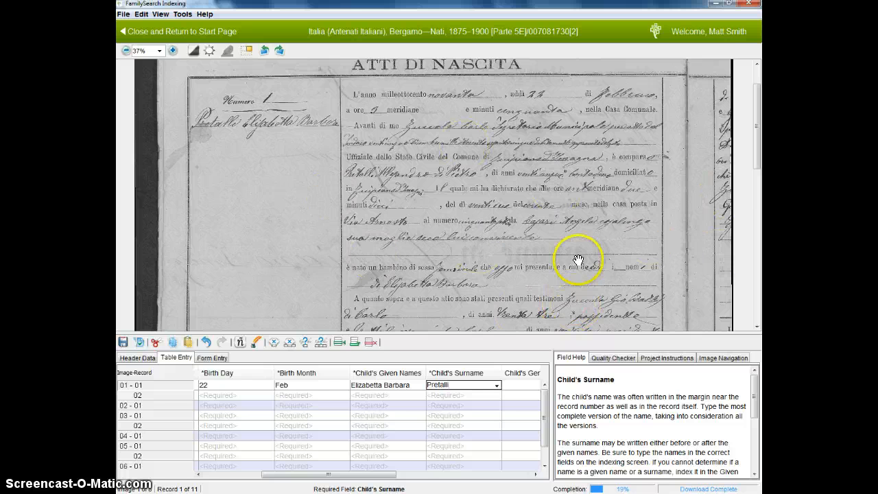
{"action": "key", "text": "Tab"}
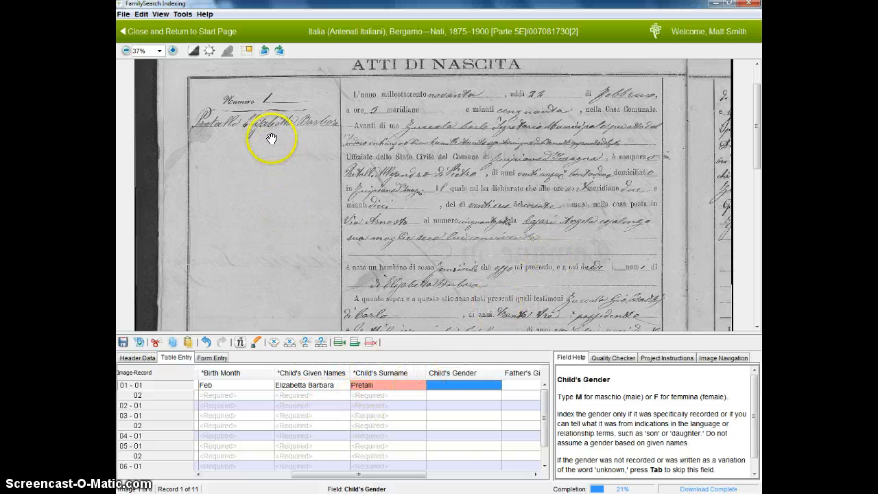
- Compare the gender passage in the guide's sample form with the first record and set Child's Gender to F
{"action": "key", "text": "alt+Tab"}
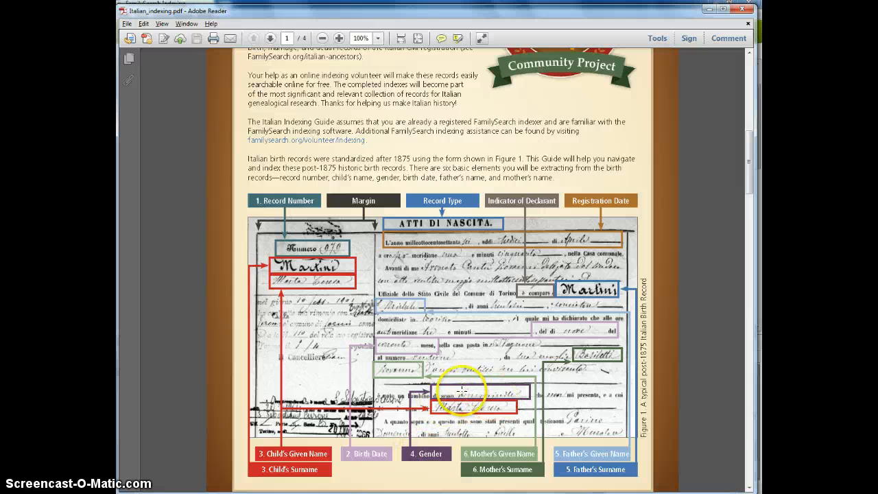
{"action": "key", "text": "alt+Tab"}
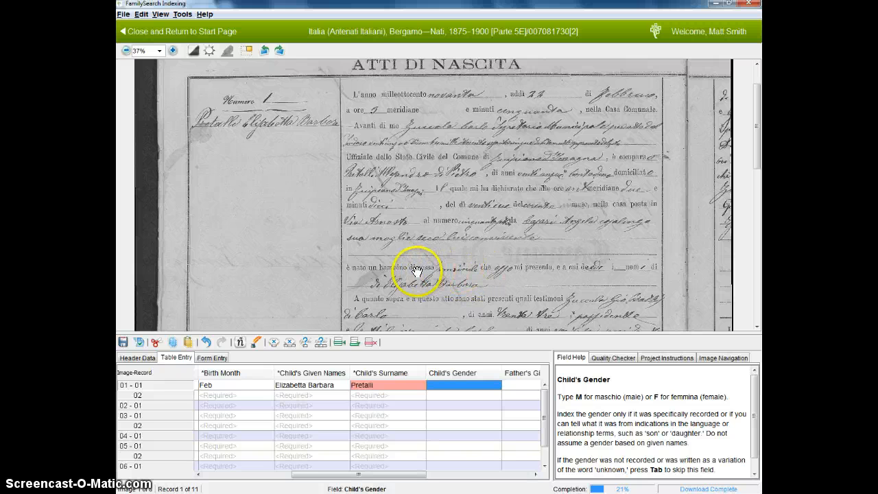
{"action": "key", "text": "alt+Tab"}
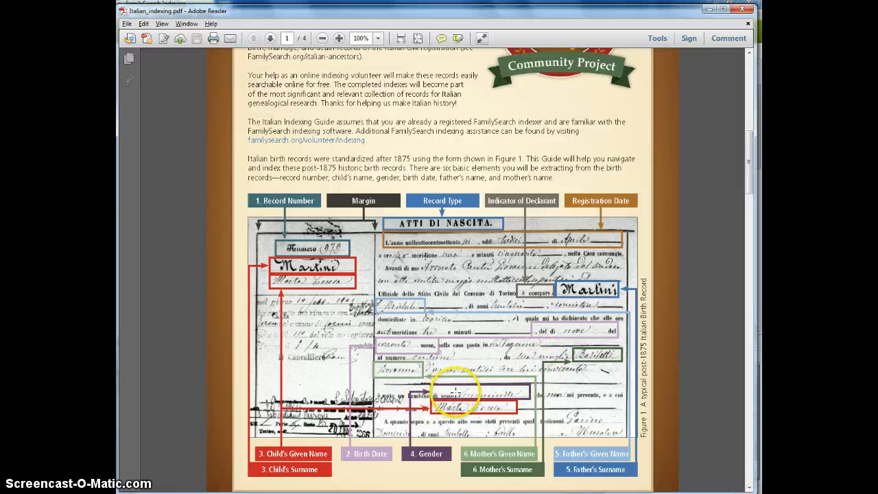
{"action": "key", "text": "alt+Tab"}
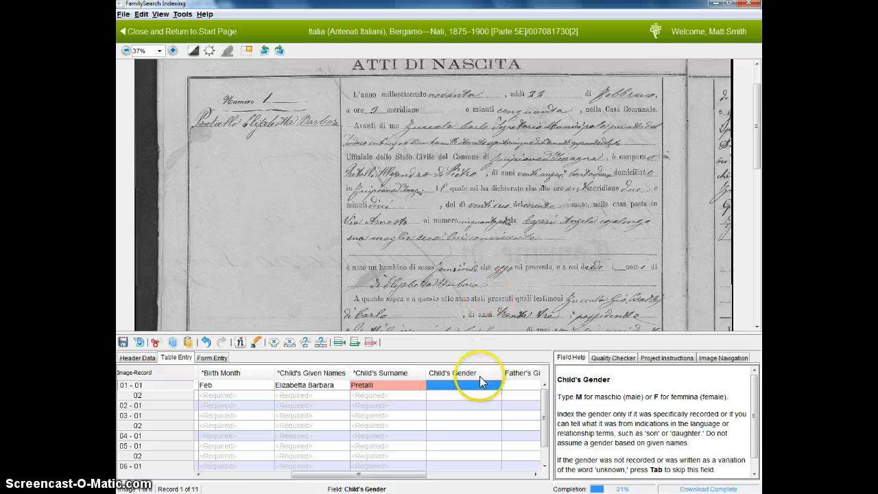
{"action": "type", "text": "F"}
{"action": "key", "text": "Tab"}
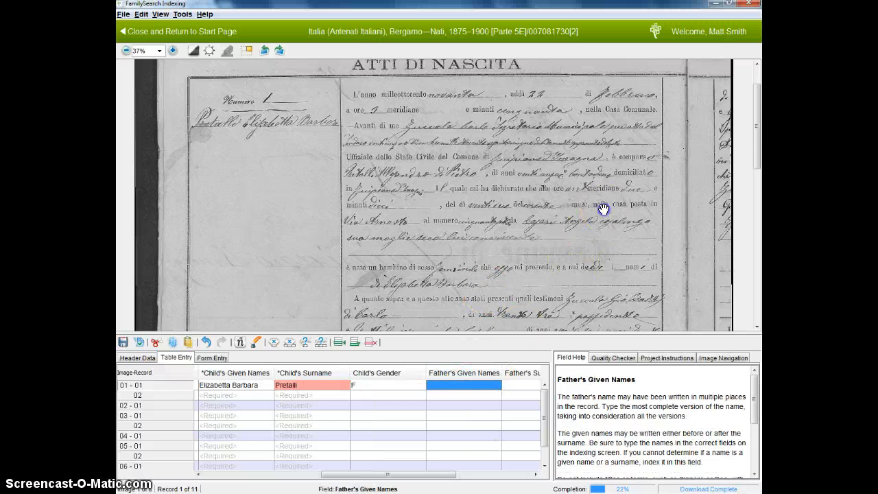
- Examine the body text of the first record and move past the father's name fields to Mother's Given Names
{"action": "left_click_drag", "start_coordinate": [563, 203], "coordinate": [562, 218]}
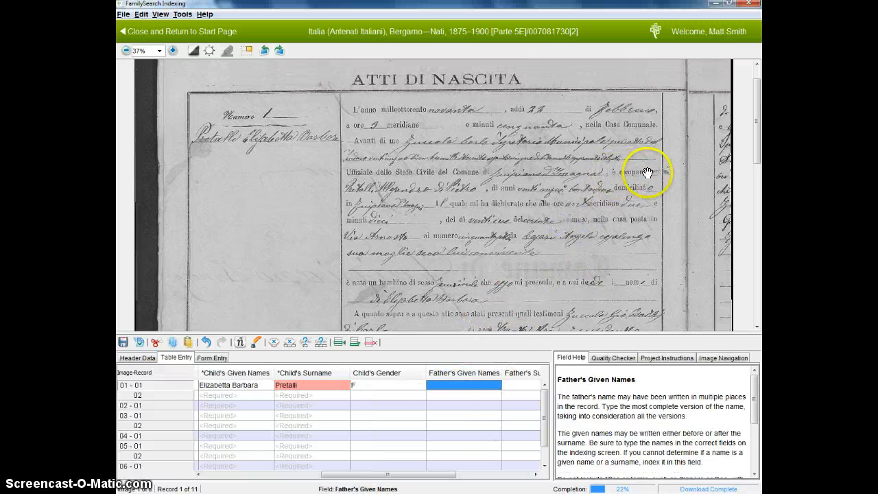
{"action": "left_click_drag", "start_coordinate": [611, 317], "coordinate": [610, 277]}
{"action": "key", "text": "Tab"}
{"action": "key", "text": "Tab"}
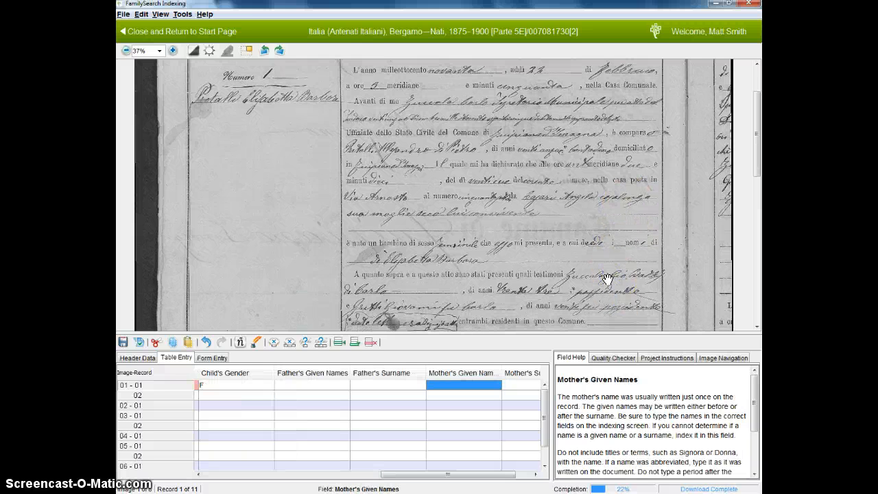
- Compare where the guide's sample form places the parents' names with the matching passages of the first record
{"action": "left_click_drag", "start_coordinate": [513, 307], "coordinate": [513, 291]}
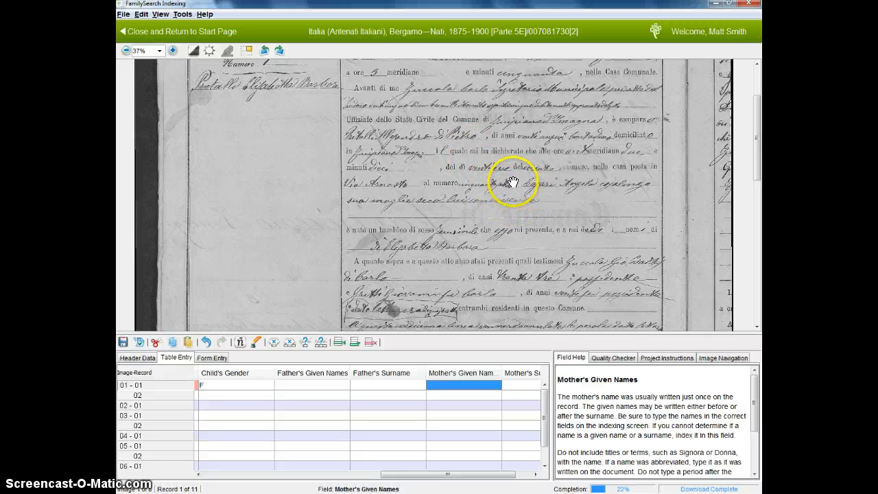
{"action": "key", "text": "alt+Tab"}
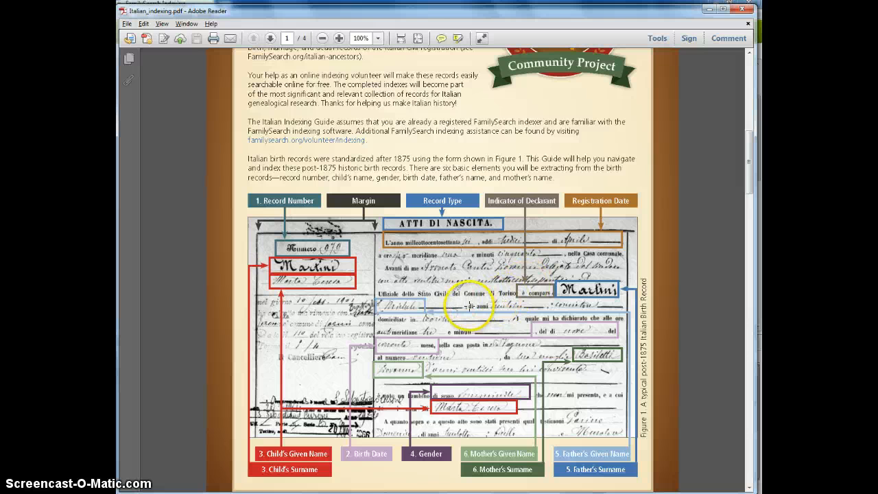
{"action": "key", "text": "alt+Tab"}
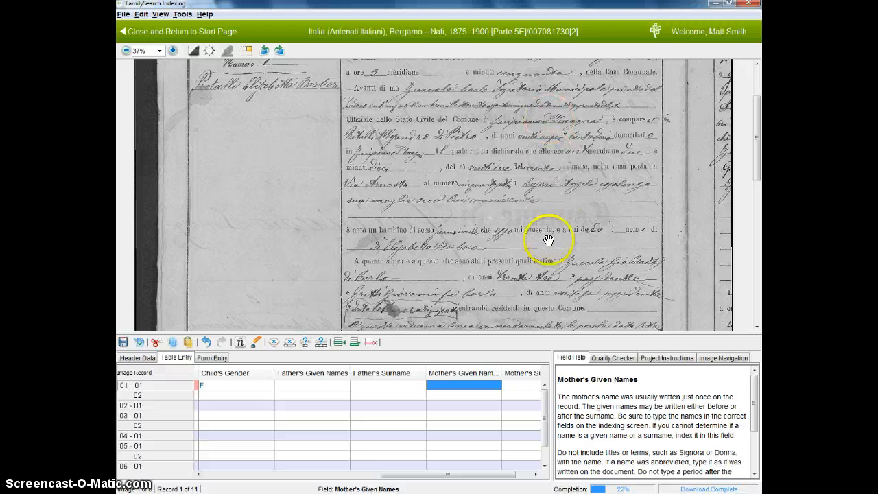
{"action": "key", "text": "alt+Tab"}
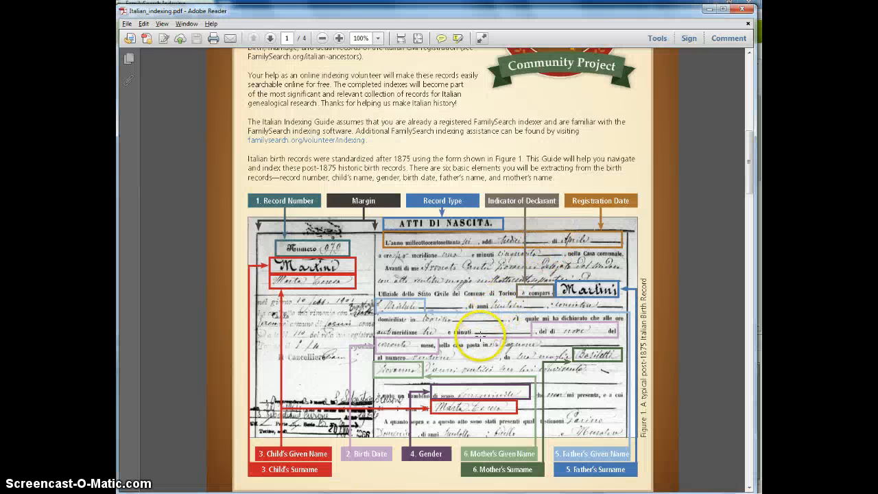
{"action": "key", "text": "alt+Tab"}
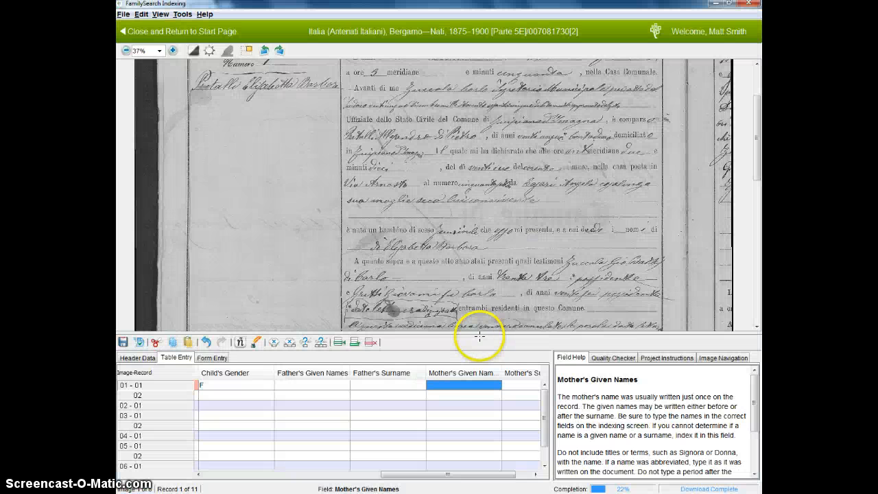
{"action": "key", "text": "alt+Tab"}
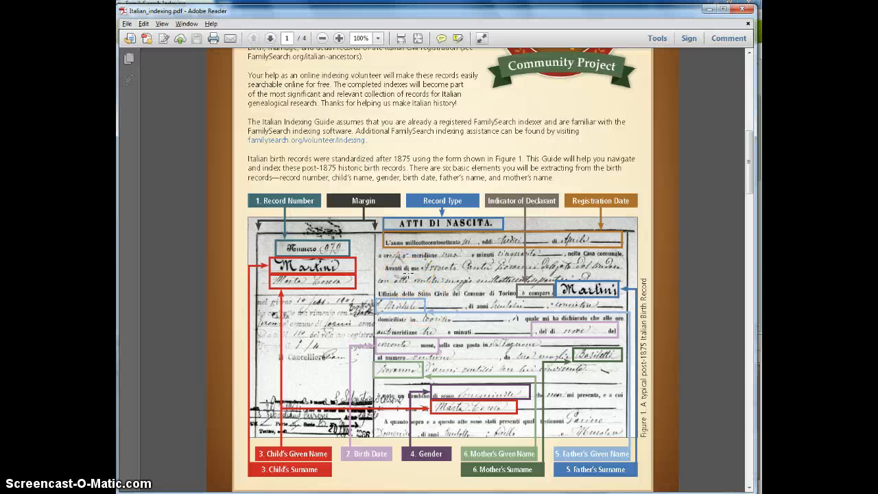